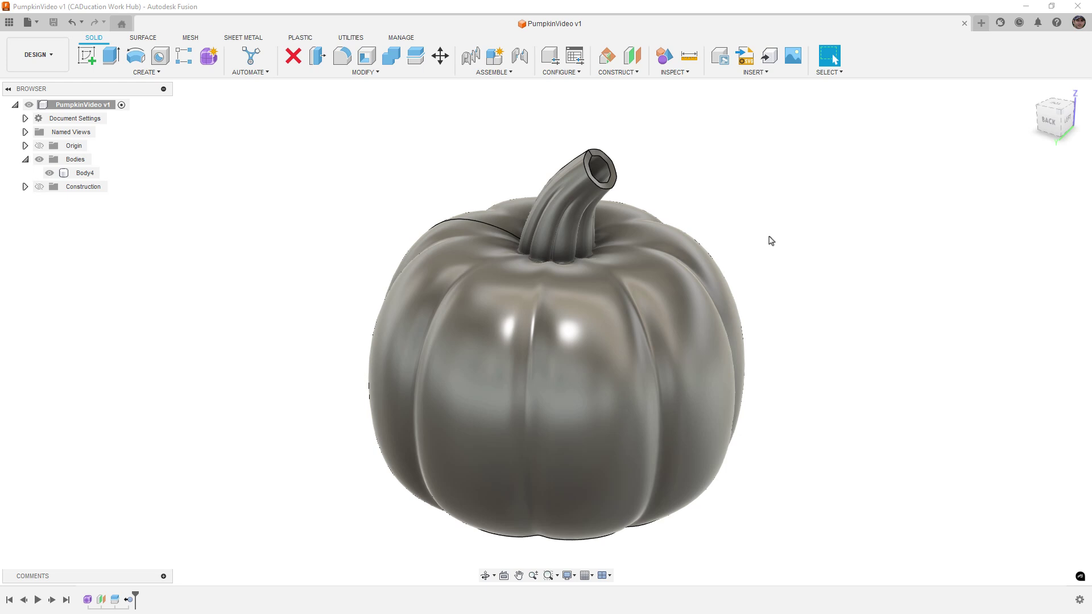
Orbit the finished pumpkin to inspect its underside
{"action": "mouse_move", "coordinate": [766, 251]}
{"action": "middle_mouse_down", "text": "shift"}
{"action": "mouse_move", "coordinate": [765, 197]}
{"action": "mouse_move", "coordinate": [764, 253]}
{"action": "middle_mouse_up", "text": "shift"}
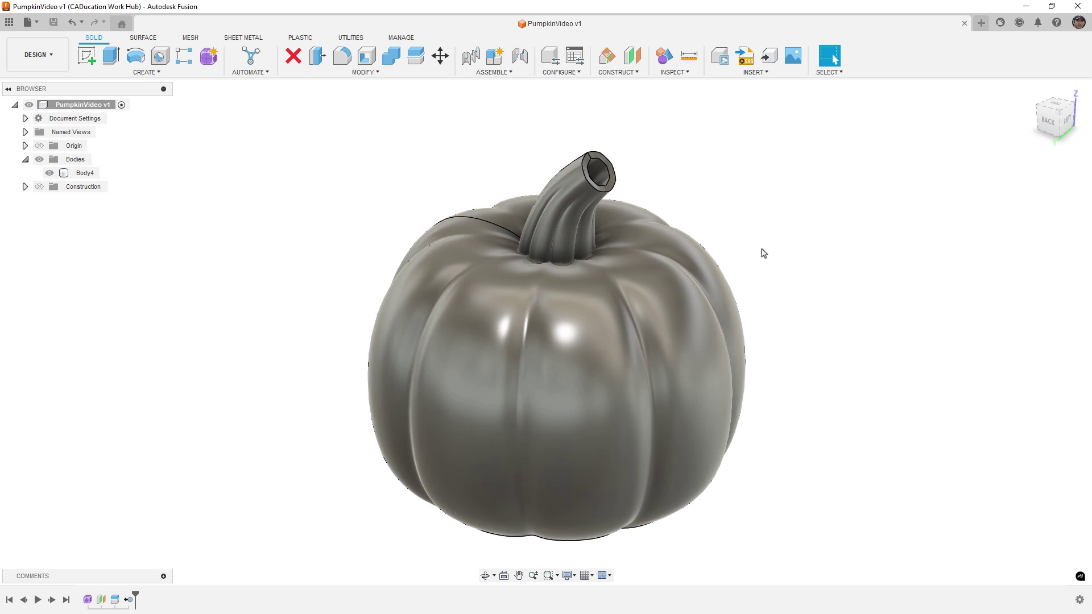
In a new design, start a 50 mm T-spline sphere on the XY plane at the origin
{"action": "left_click", "coordinate": [981, 22]}
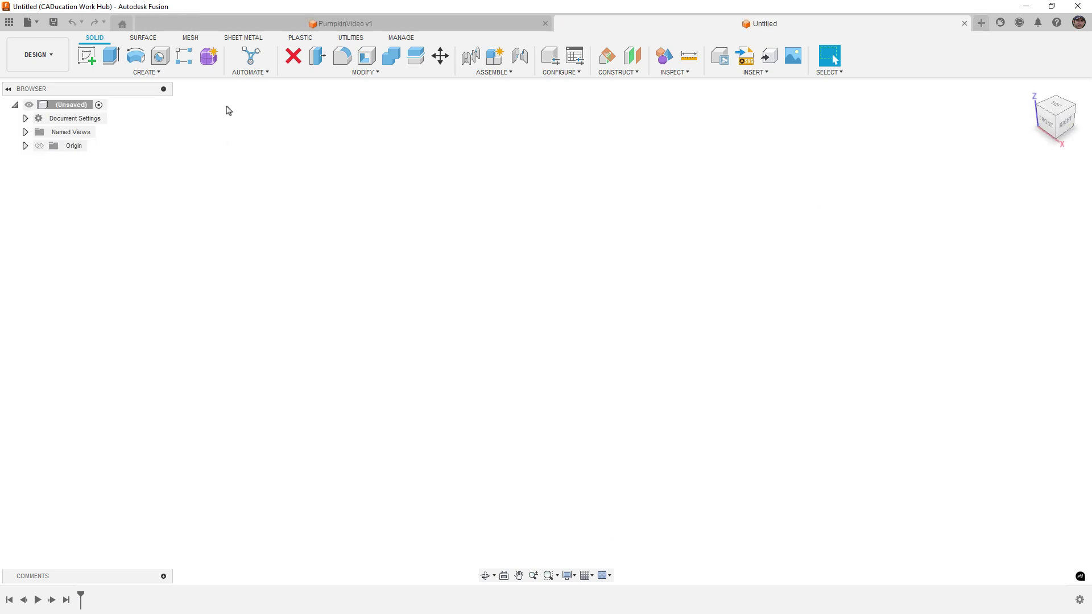
{"action": "left_click", "coordinate": [209, 57]}
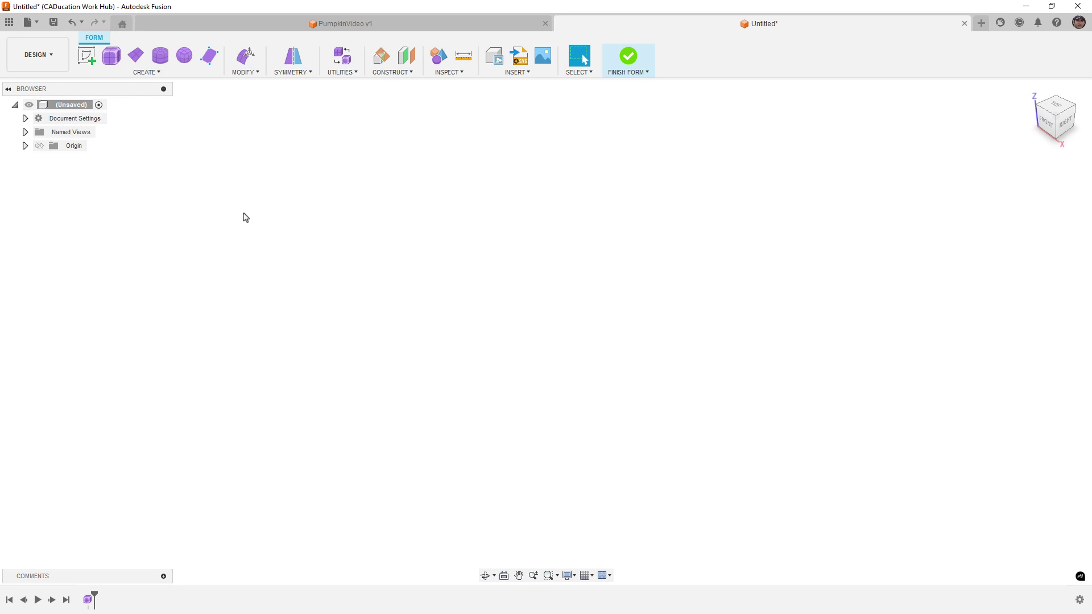
{"action": "left_click", "coordinate": [175, 74]}
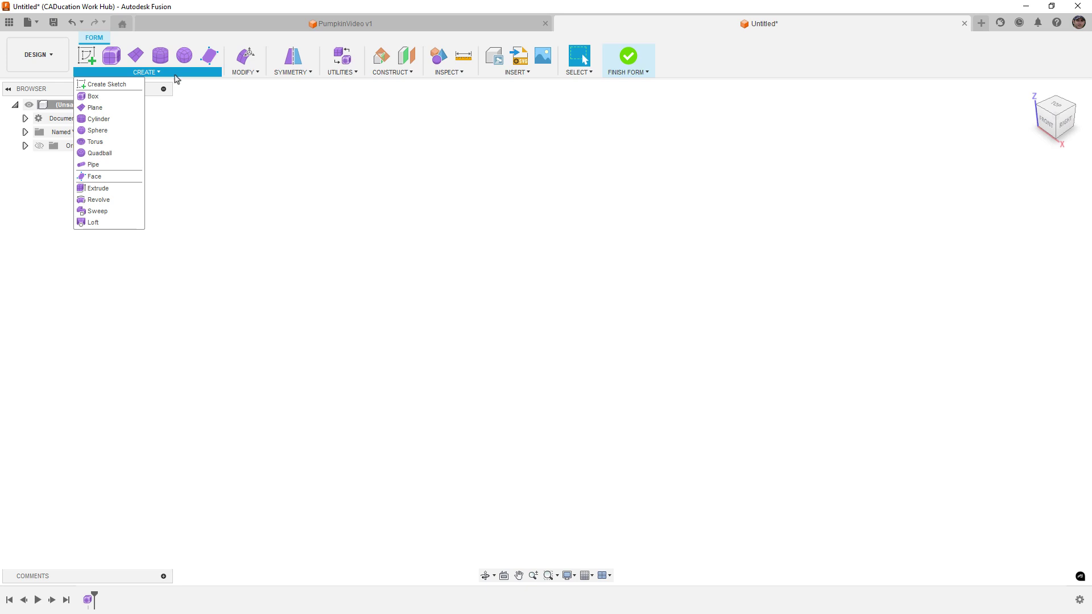
{"action": "left_click", "coordinate": [97, 131]}
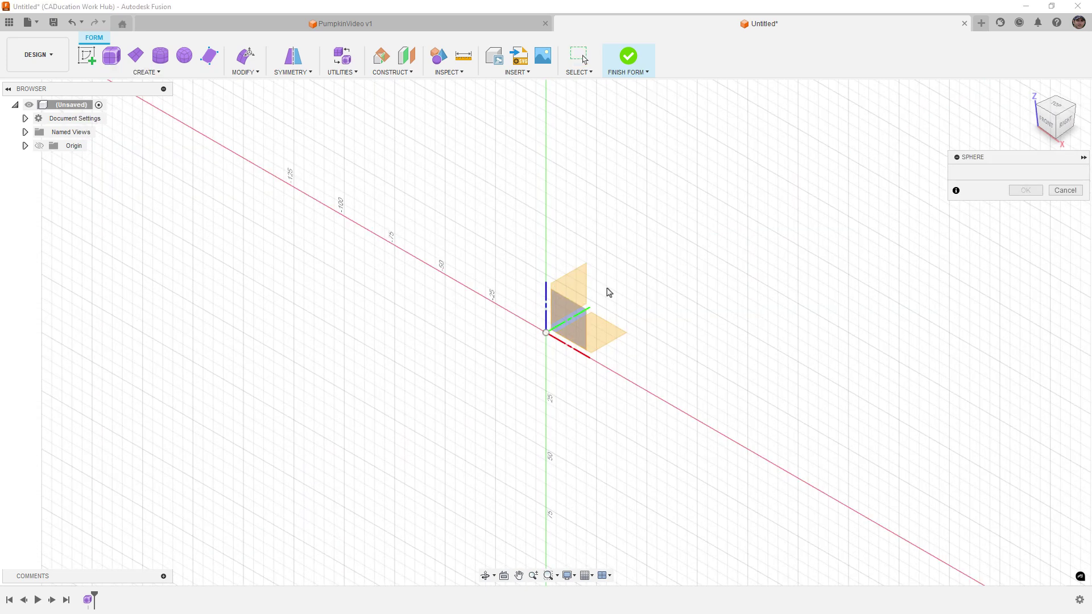
{"action": "left_click", "coordinate": [601, 339]}
{"action": "left_click", "coordinate": [546, 333]}
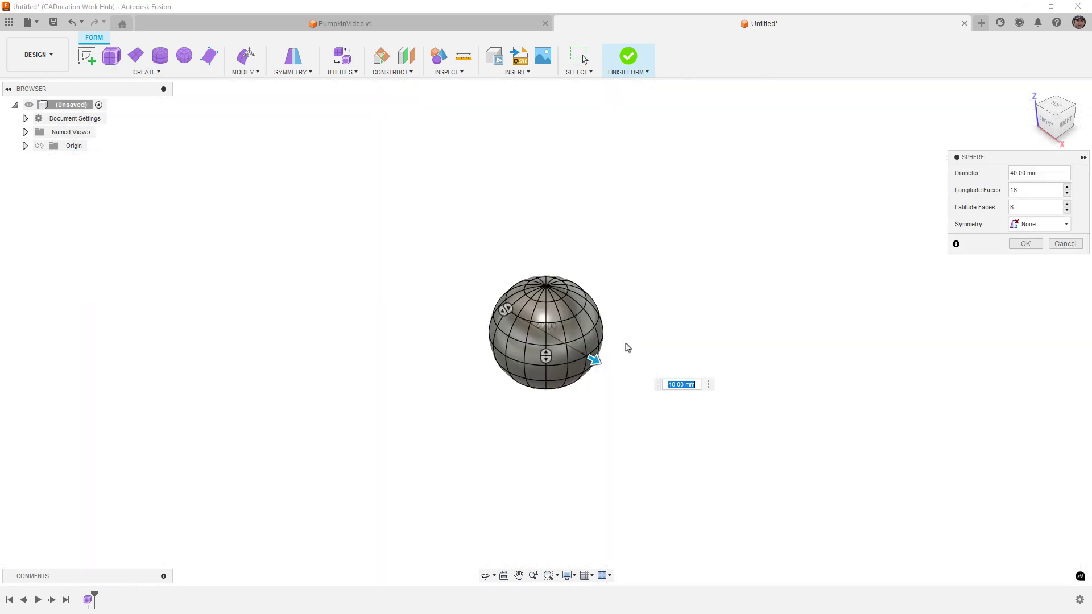
{"action": "type", "text": "50"}
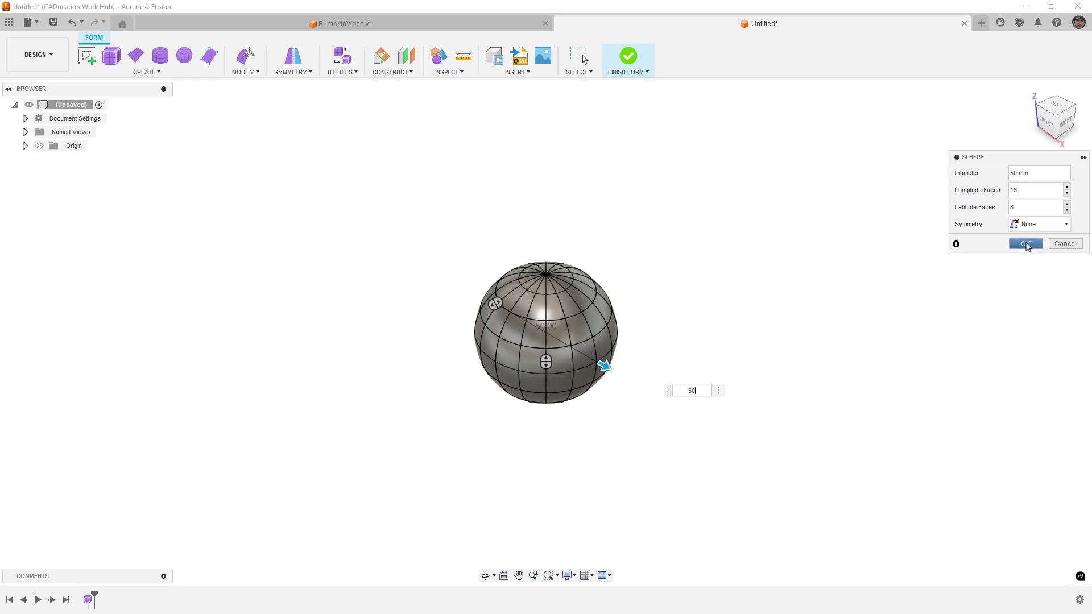
Confirm the 50 mm sphere and delete its top and bottom cap faces from the front view
{"action": "left_click", "coordinate": [1026, 244]}
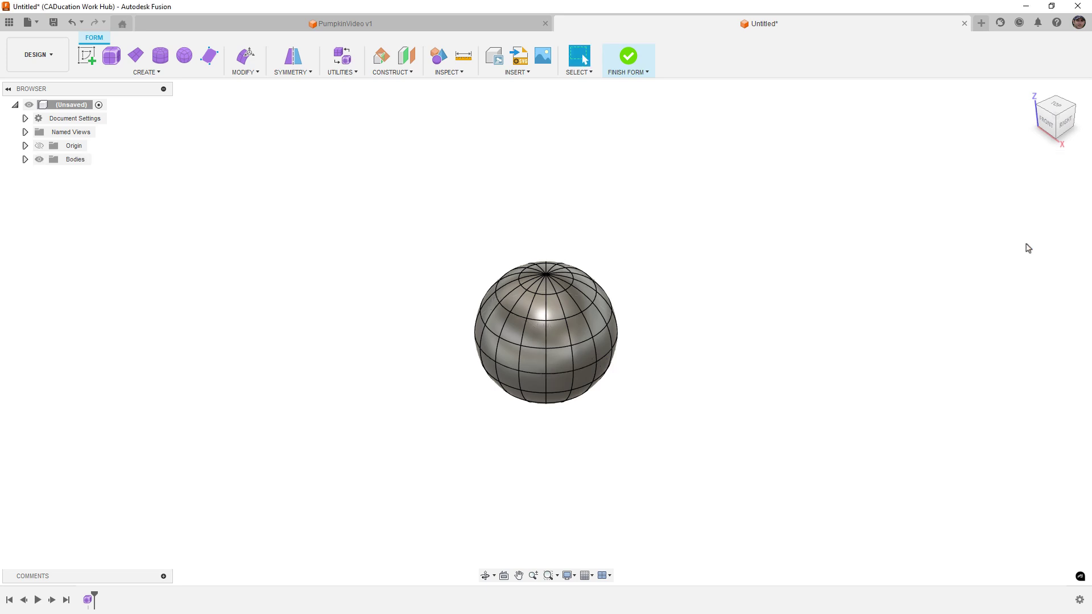
{"action": "left_click", "coordinate": [1047, 122]}
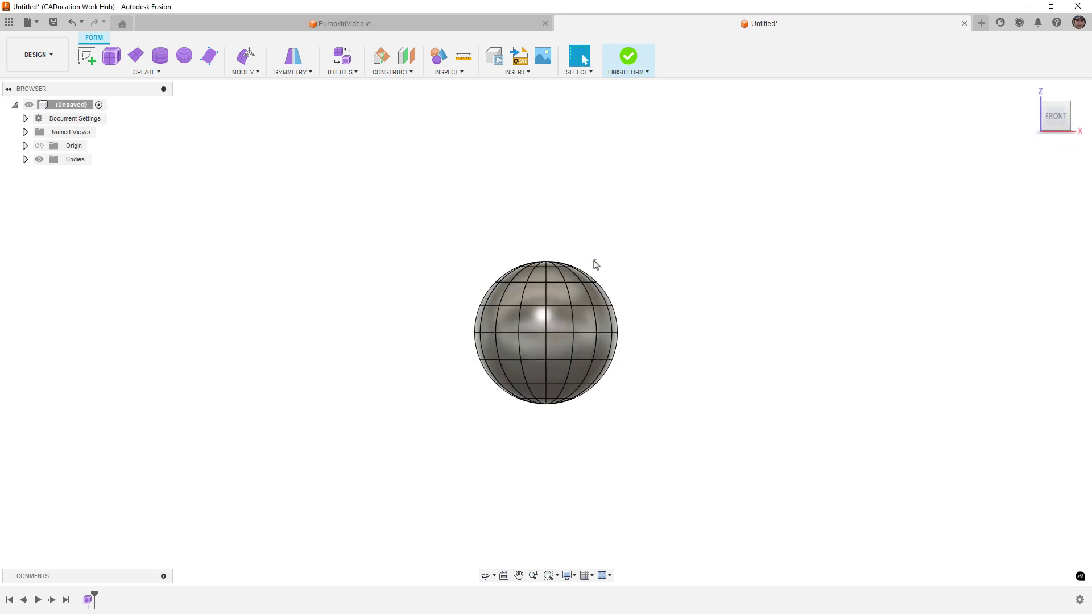
{"action": "scroll", "coordinate": [523, 250], "scroll_direction": "up", "scroll_amount": 3}
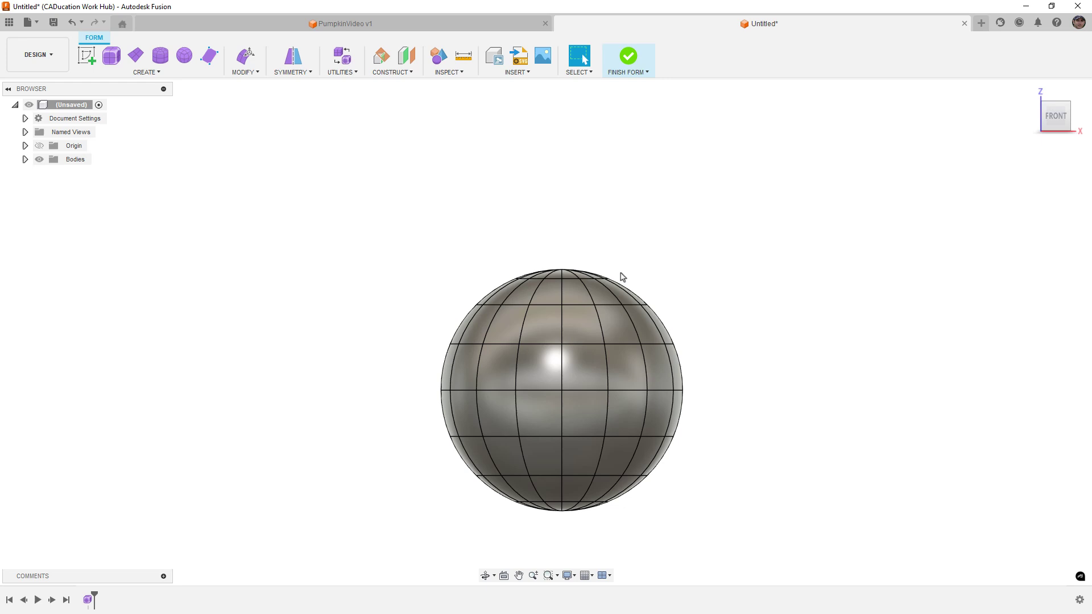
{"action": "left_click_drag", "start_coordinate": [652, 267], "coordinate": [509, 243]}
{"action": "key", "text": "Delete"}
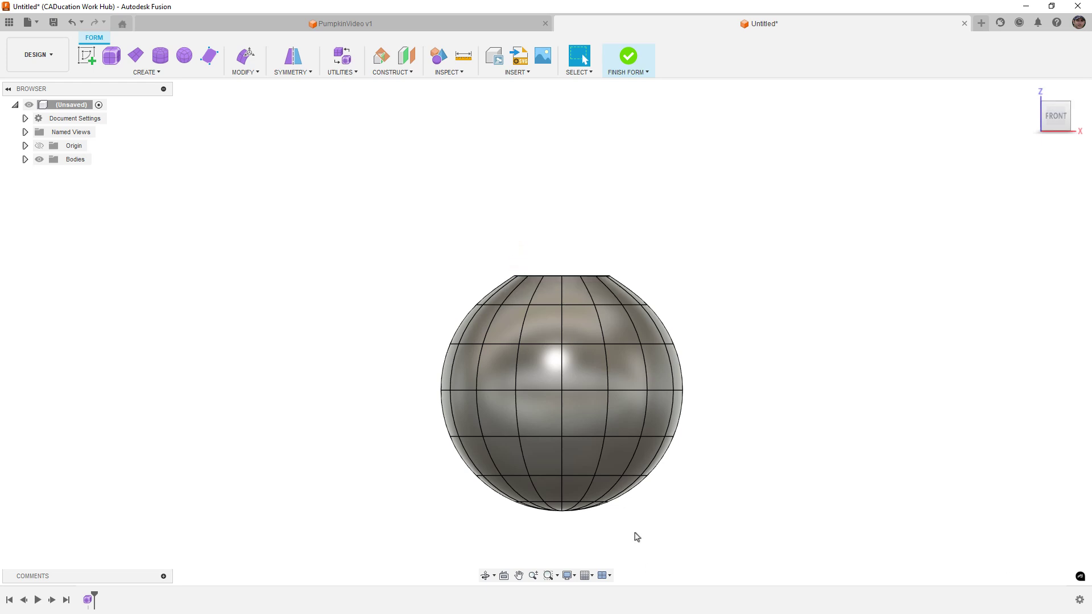
{"action": "left_click_drag", "start_coordinate": [628, 531], "coordinate": [485, 494]}
{"action": "key", "text": "Delete"}
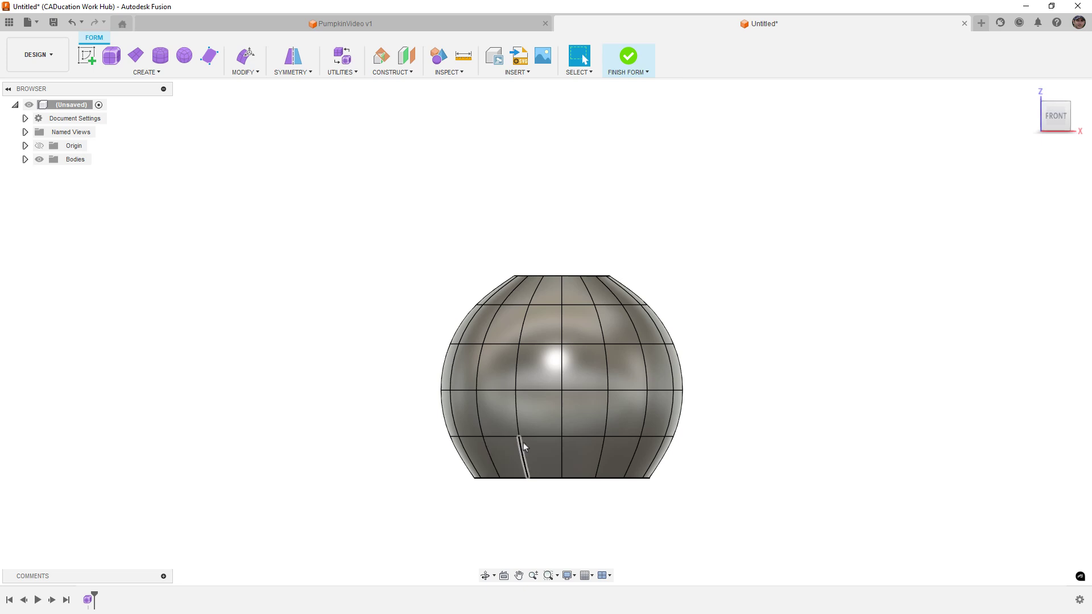
Apply 8-sided Circular - Internal symmetry to the form
{"action": "left_click", "coordinate": [297, 73]}
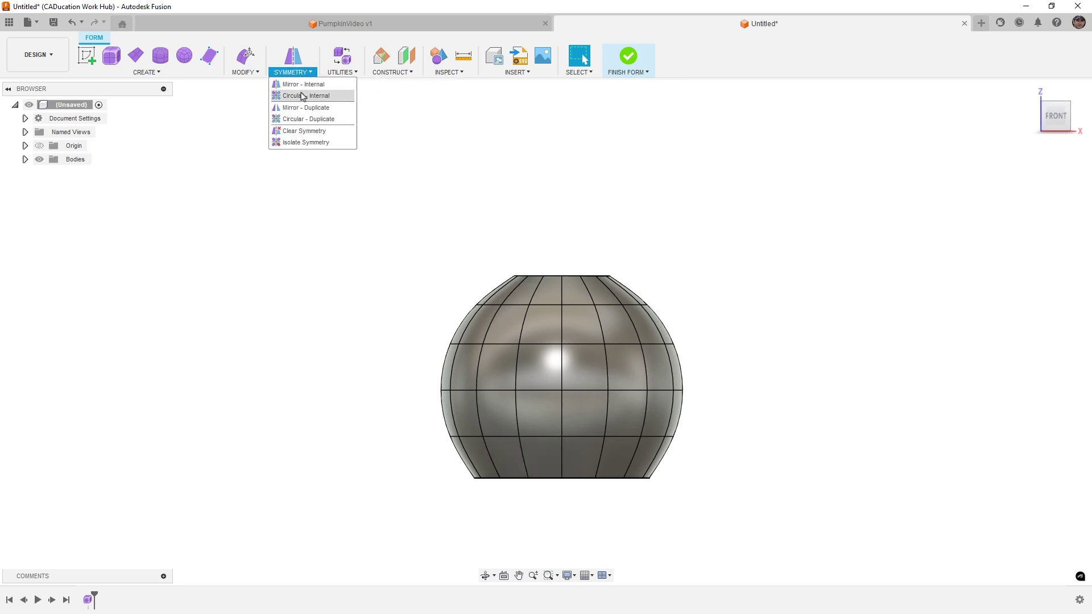
{"action": "left_click", "coordinate": [303, 96]}
{"action": "left_click", "coordinate": [582, 329]}
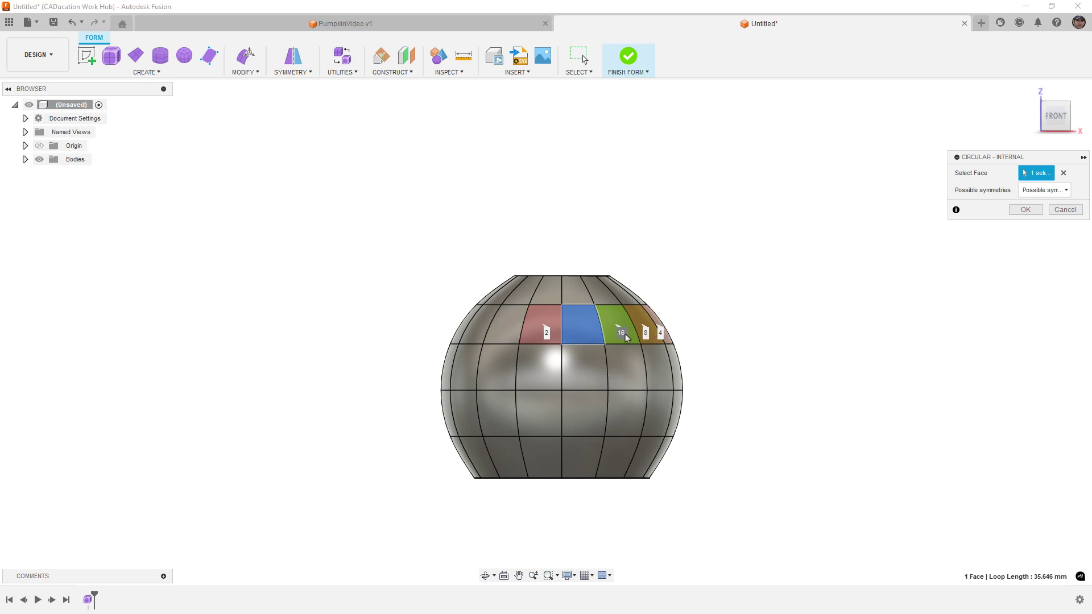
{"action": "left_click", "coordinate": [646, 335]}
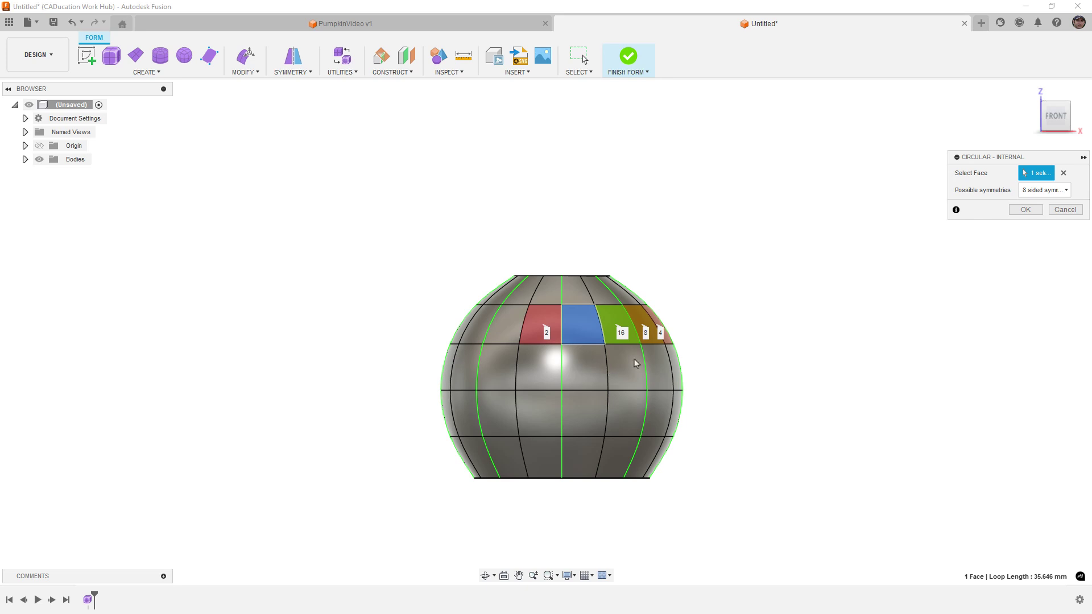
{"action": "left_click", "coordinate": [1027, 210]}
{"action": "left_click", "coordinate": [1026, 210]}
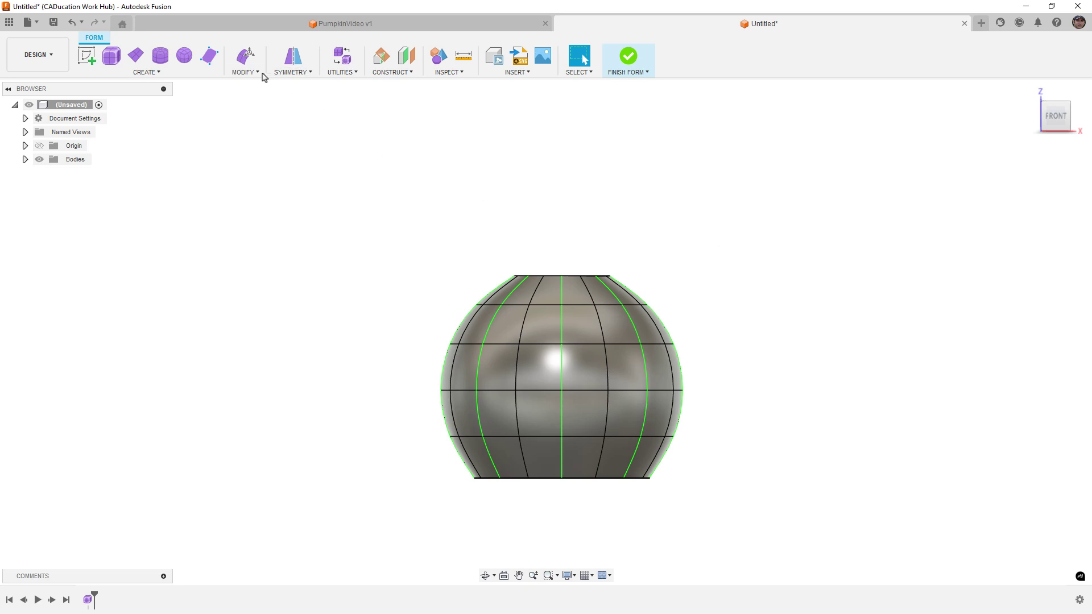
Pull one vertical edge column inward in Top view to create the wavy ribs
{"action": "left_click", "coordinate": [247, 55]}
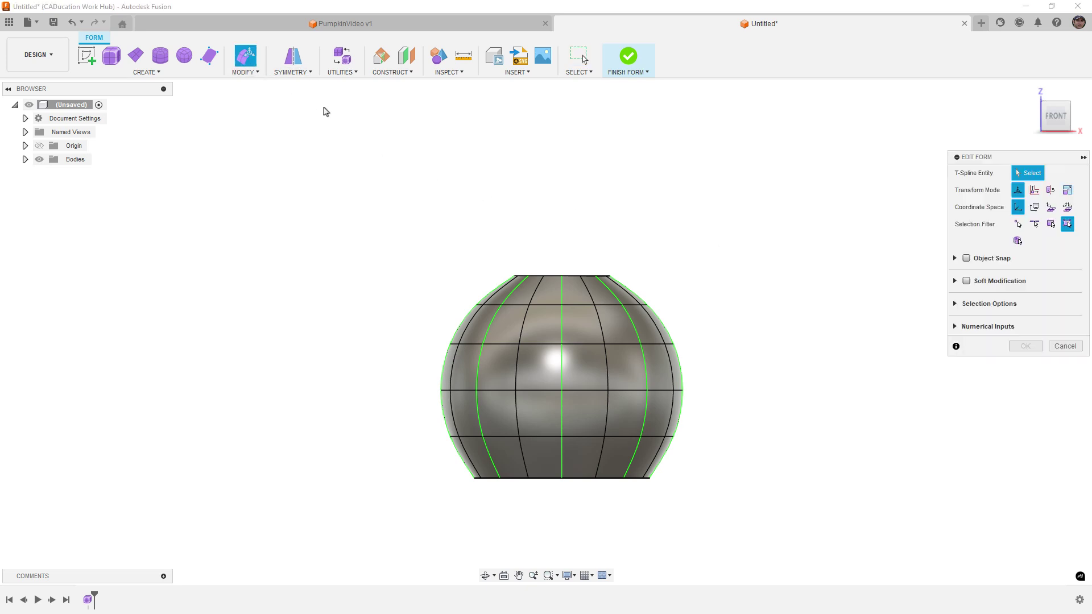
{"action": "double_click", "coordinate": [589, 290]}
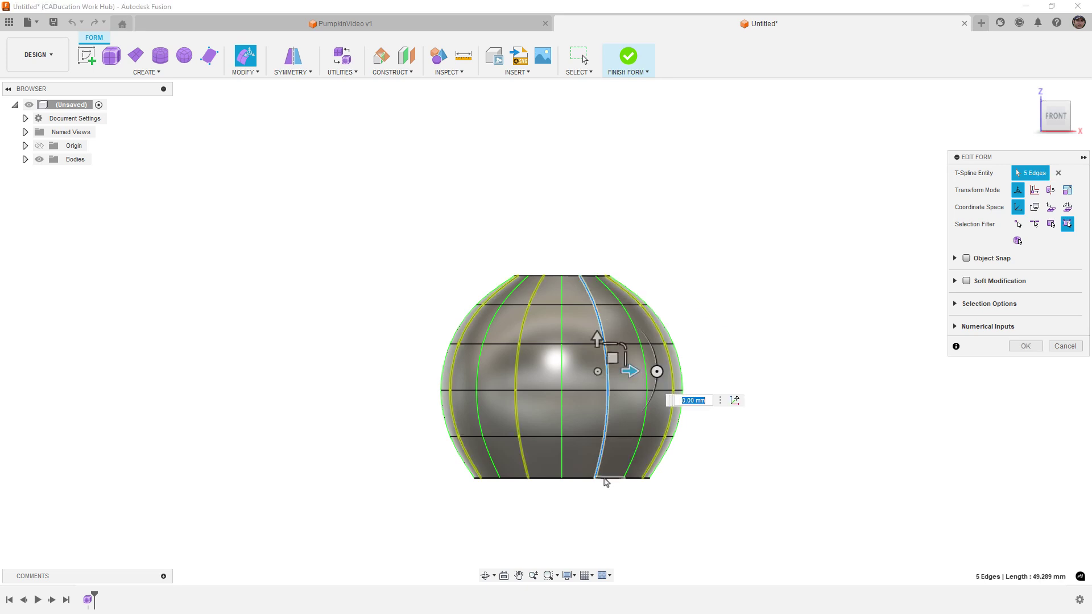
{"action": "left_click", "coordinate": [603, 458], "text": "ctrl"}
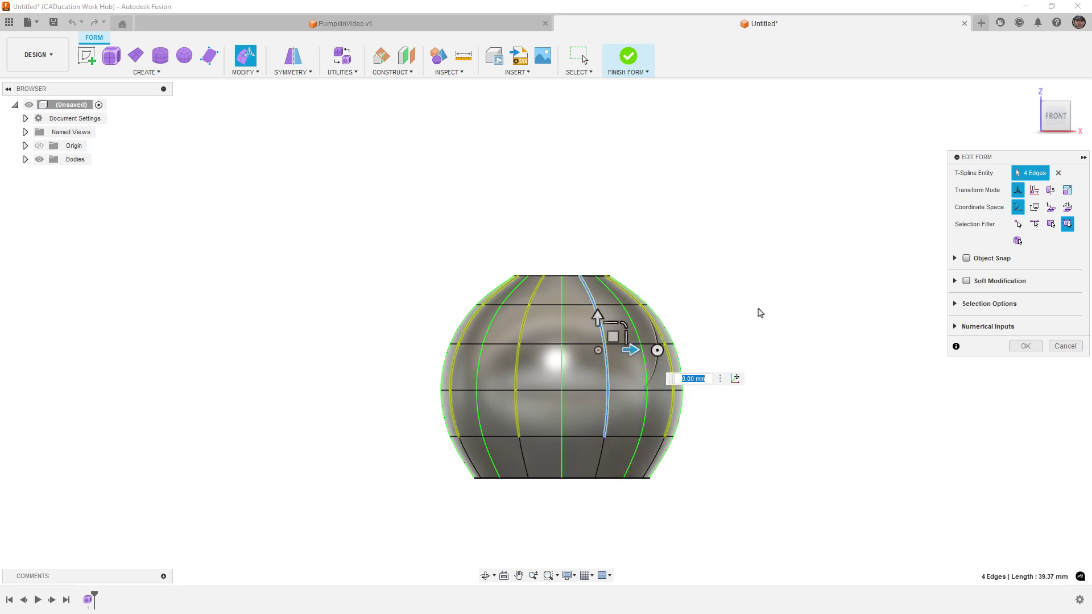
{"action": "middle_click_drag", "start_coordinate": [744, 268], "coordinate": [745, 364], "text": "shift"}
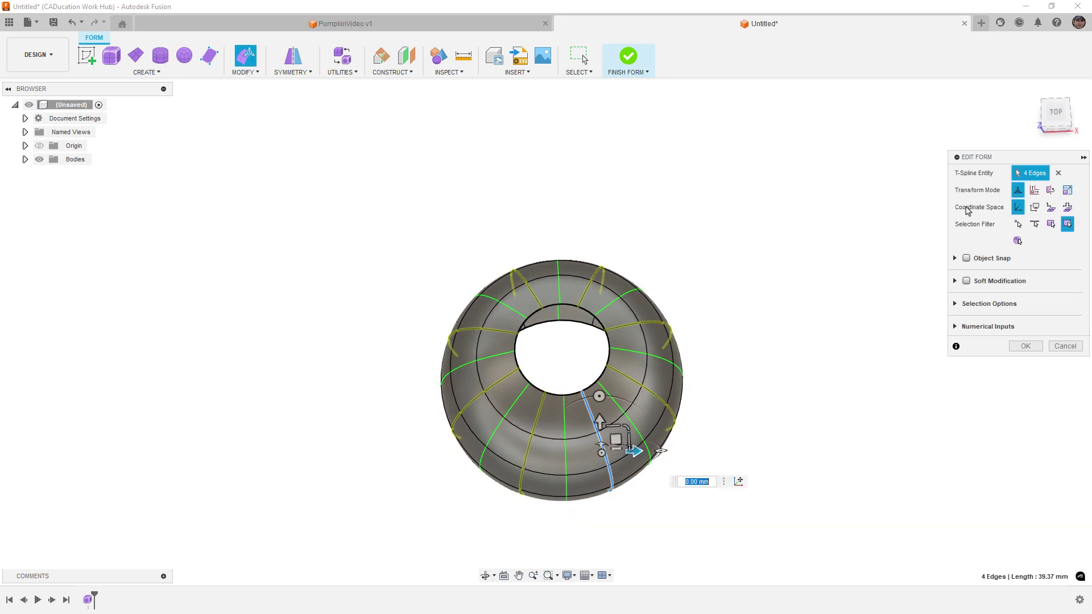
{"action": "left_click", "coordinate": [1056, 116]}
{"action": "left_click_drag", "start_coordinate": [615, 449], "coordinate": [604, 434]}
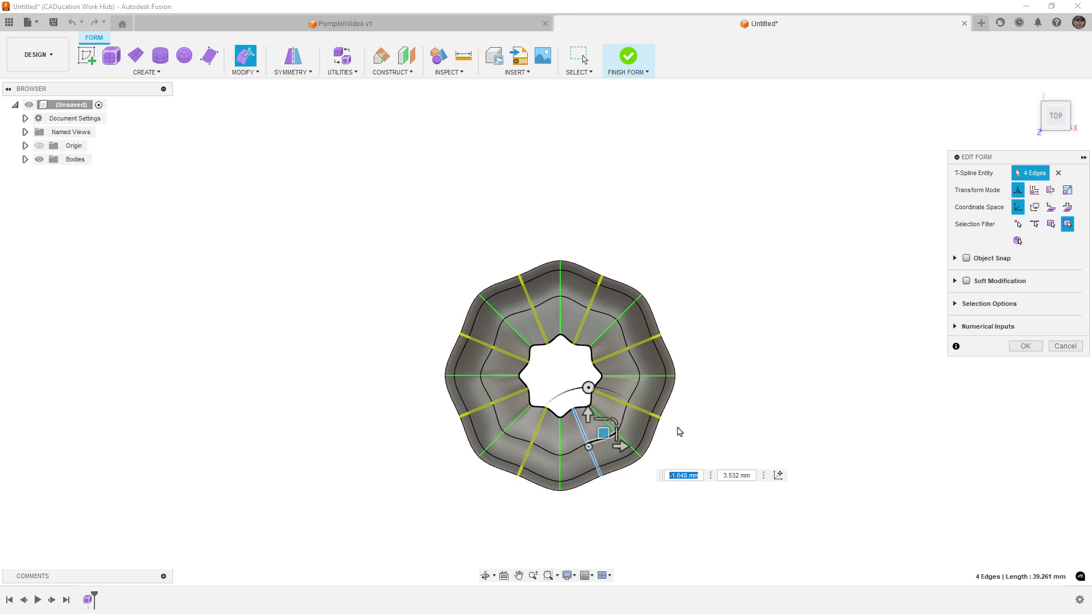
{"action": "left_click", "coordinate": [1026, 346]}
{"action": "middle_click_drag", "start_coordinate": [750, 481], "coordinate": [746, 390], "text": "shift"}
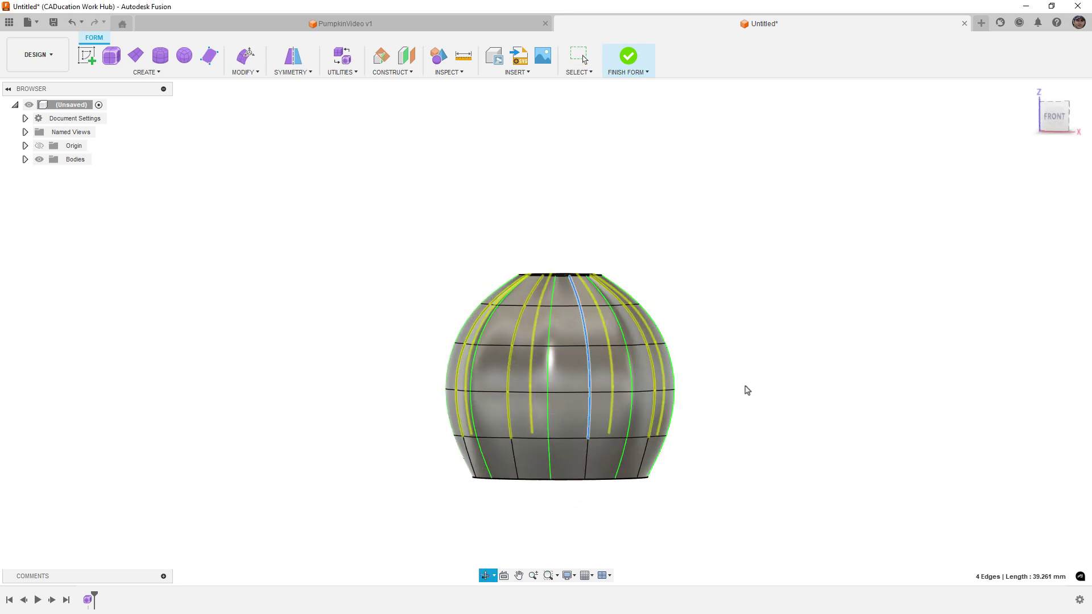
{"action": "left_click", "coordinate": [586, 458], "text": "shift"}
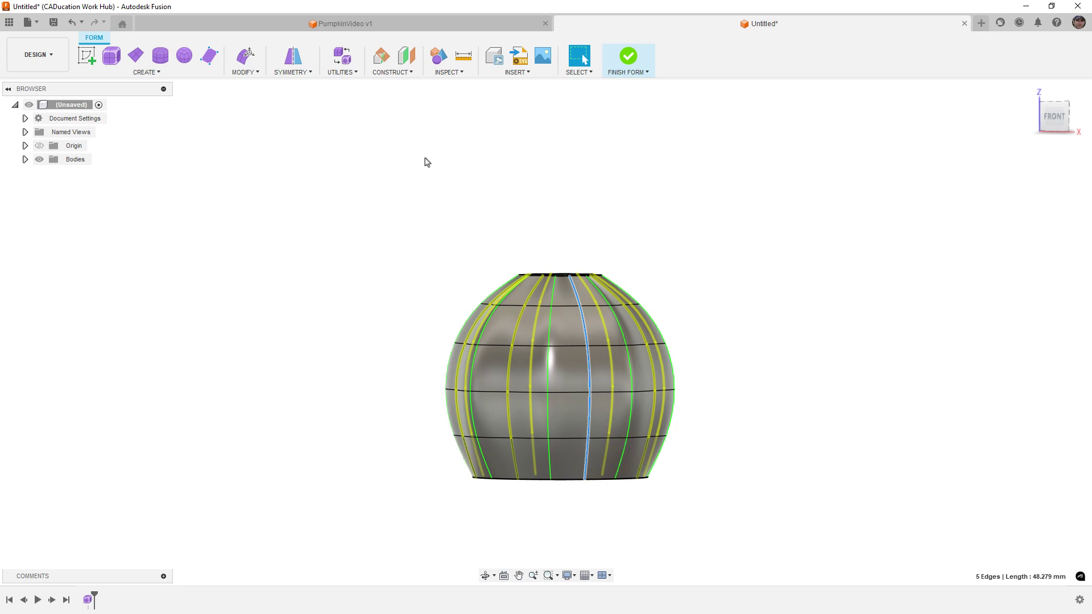
Bevel the five selected rib edges with offset ratio 0.20 and 2 segments
{"action": "left_click", "coordinate": [256, 72]}
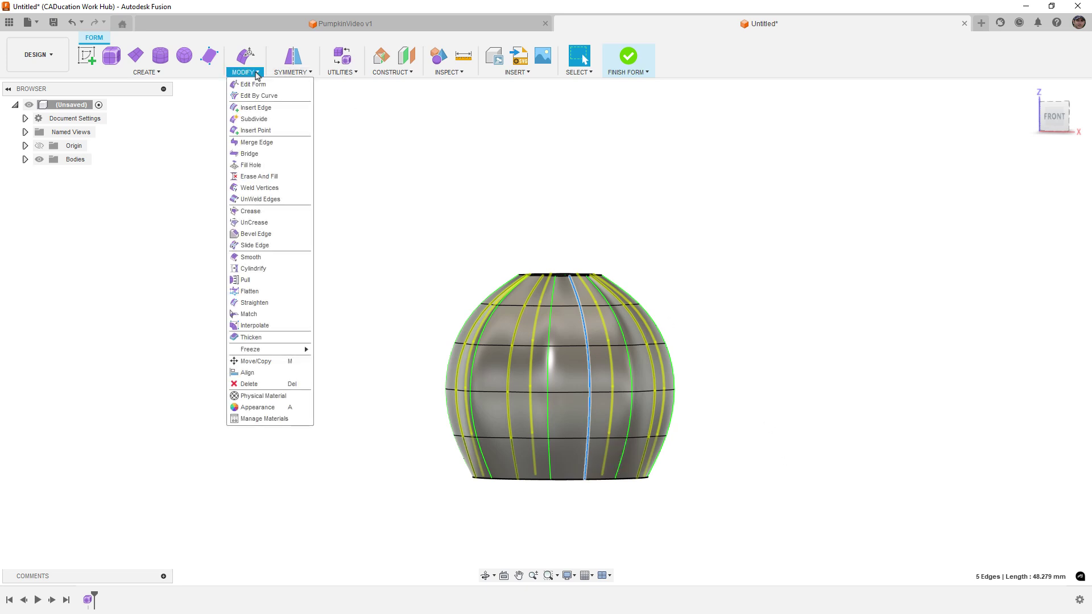
{"action": "left_click", "coordinate": [270, 238]}
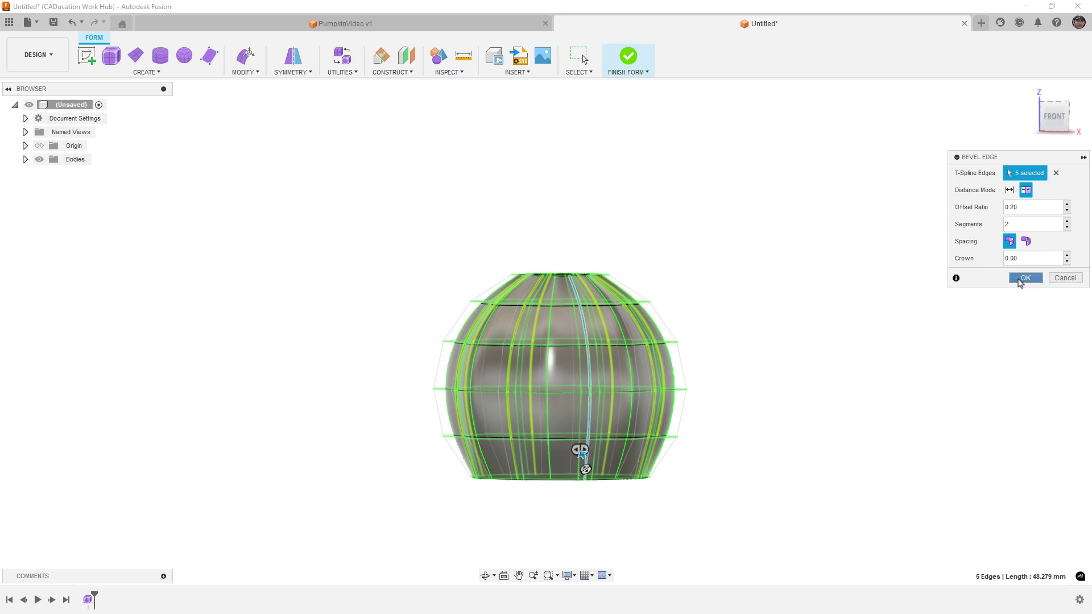
{"action": "left_click", "coordinate": [1020, 281]}
{"action": "middle_click_drag", "start_coordinate": [722, 265], "coordinate": [724, 310], "text": "shift"}
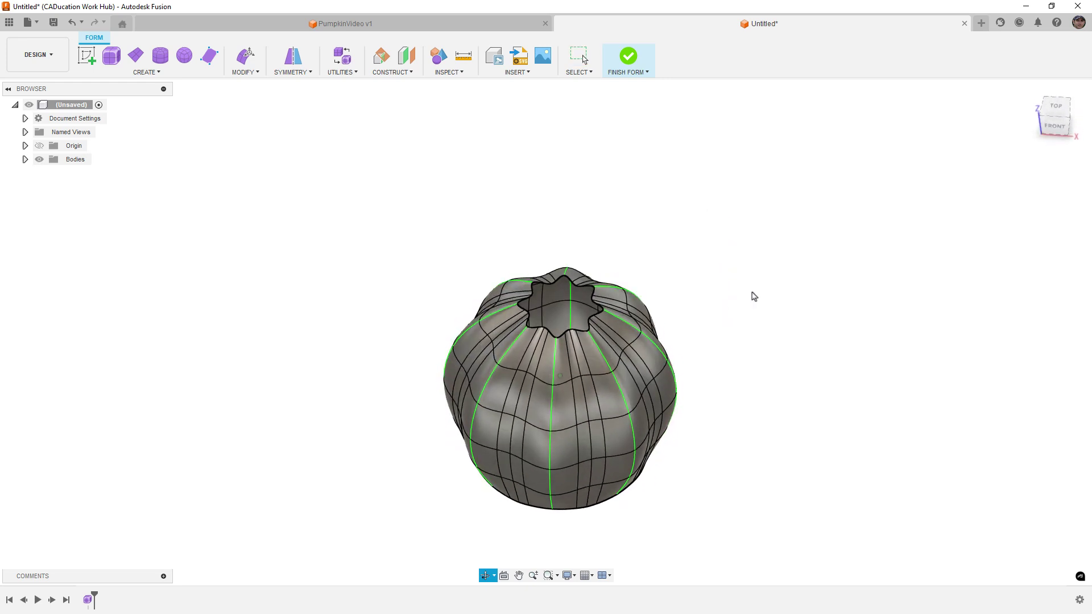
Shift two radial rib edge loops sideways in Top view so the lobes become irregular
{"action": "left_click", "coordinate": [1059, 108]}
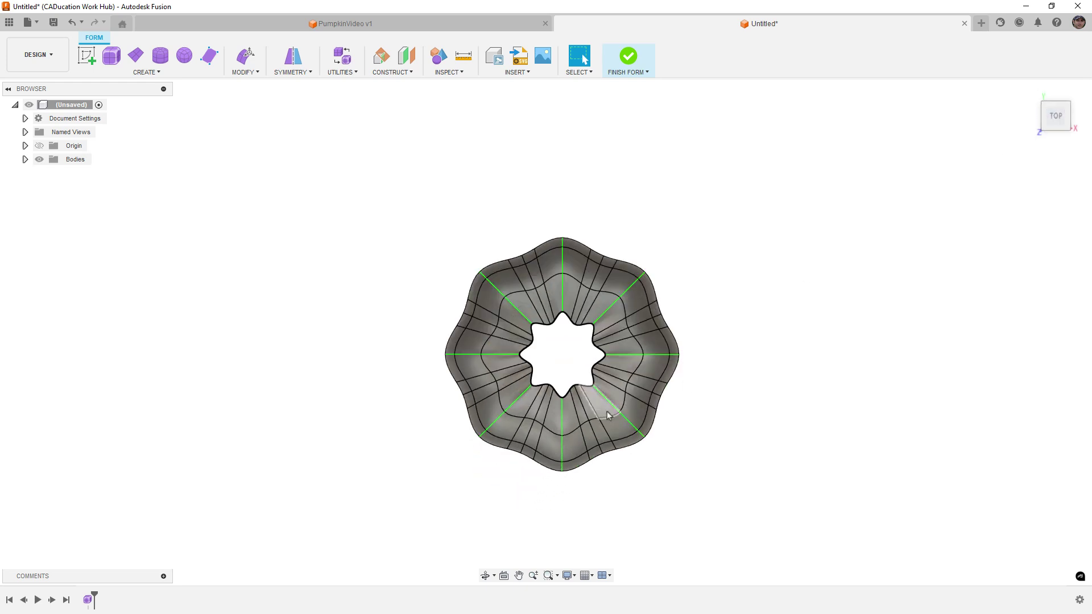
{"action": "double_click", "coordinate": [573, 405]}
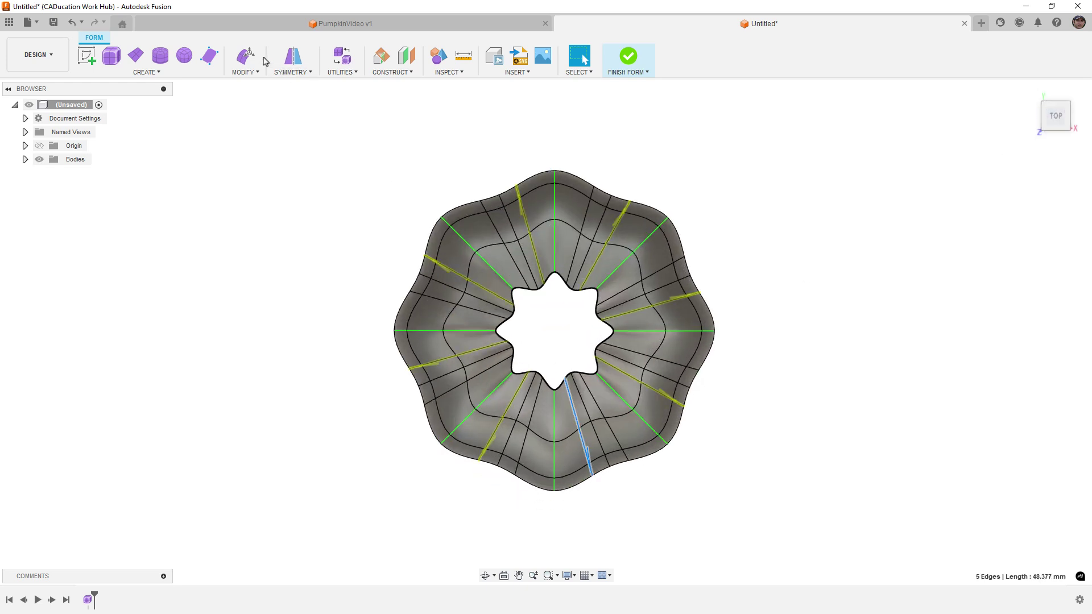
{"action": "left_click", "coordinate": [246, 55]}
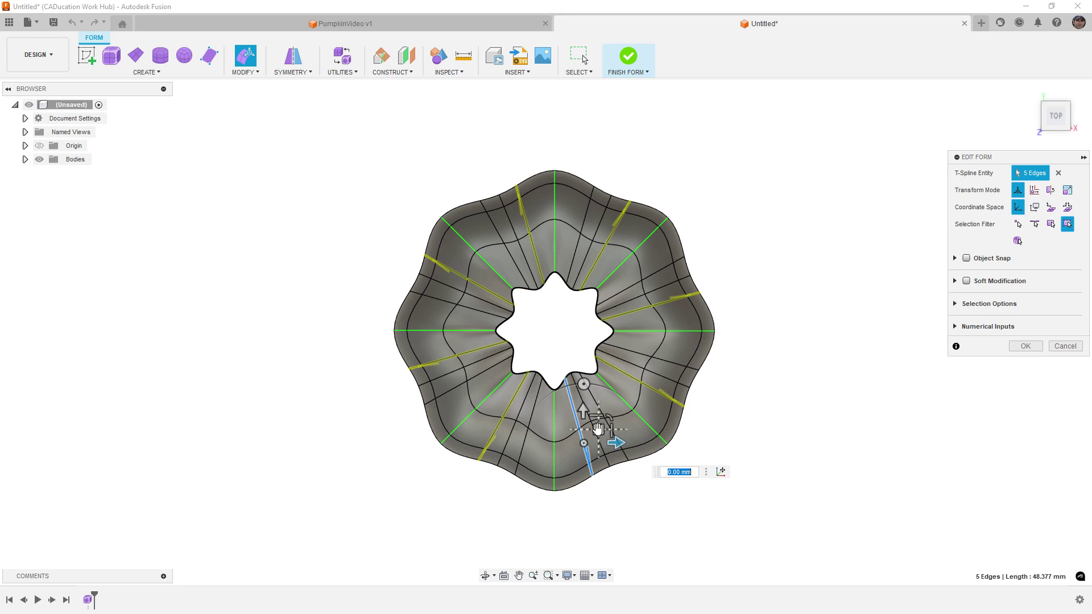
{"action": "left_click_drag", "start_coordinate": [599, 429], "coordinate": [609, 443]}
{"action": "left_click", "coordinate": [630, 484]}
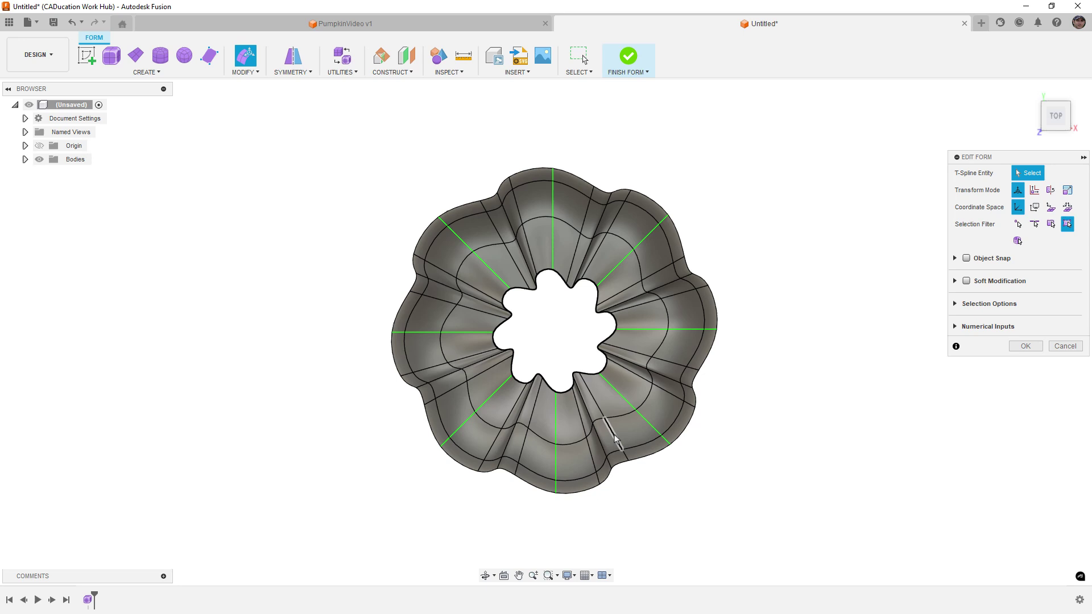
{"action": "double_click", "coordinate": [615, 439]}
{"action": "left_click_drag", "start_coordinate": [626, 424], "coordinate": [625, 434]}
{"action": "scroll", "coordinate": [772, 342], "scroll_direction": "down", "scroll_amount": 3}
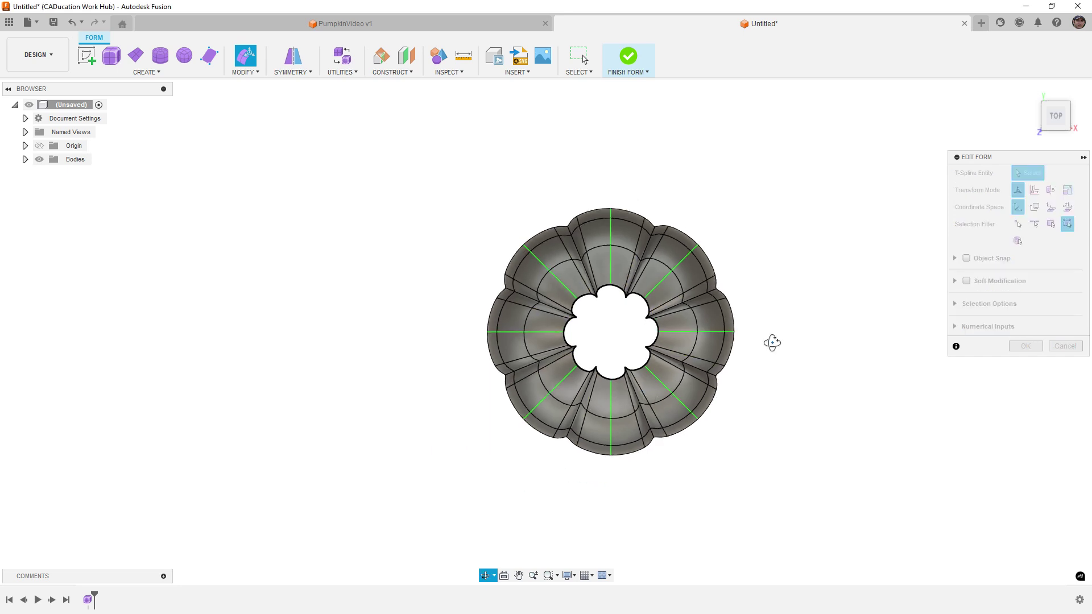
{"action": "middle_click_drag", "start_coordinate": [772, 341], "coordinate": [790, 229], "text": "shift"}
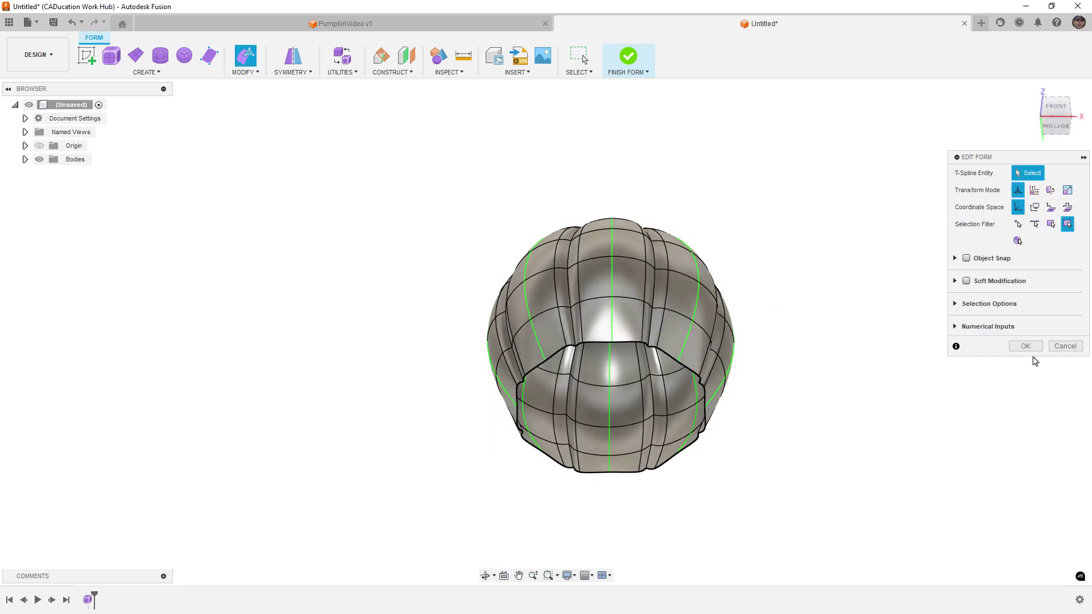
{"action": "scroll", "coordinate": [661, 352], "scroll_direction": "up", "scroll_amount": 3}
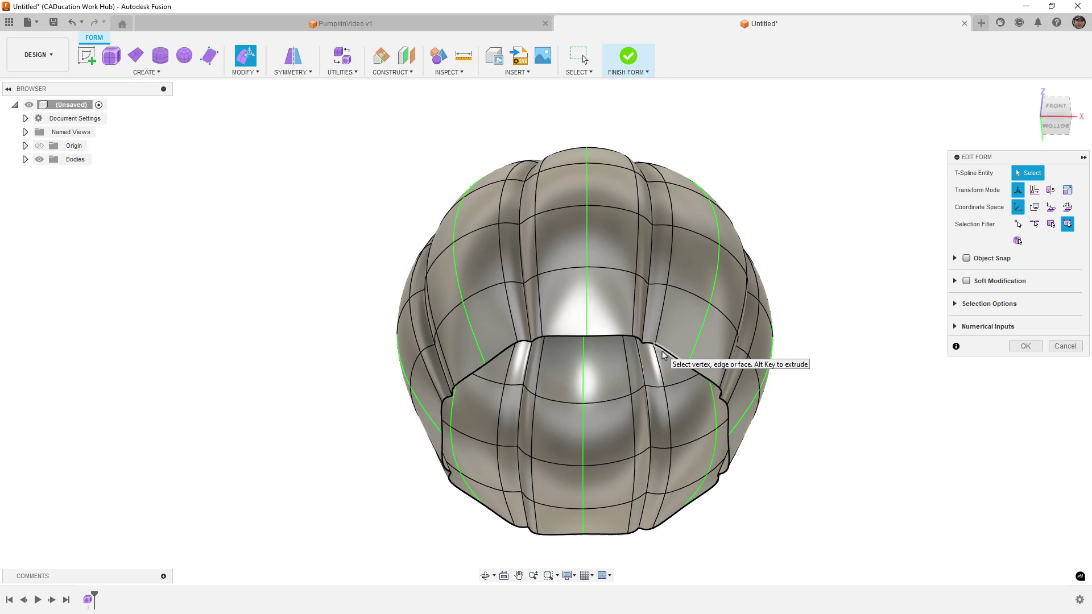
Scale the bottom opening loop to 0.80, move a lower loop down 5 mm, and lower the top loop
{"action": "double_click", "coordinate": [662, 353]}
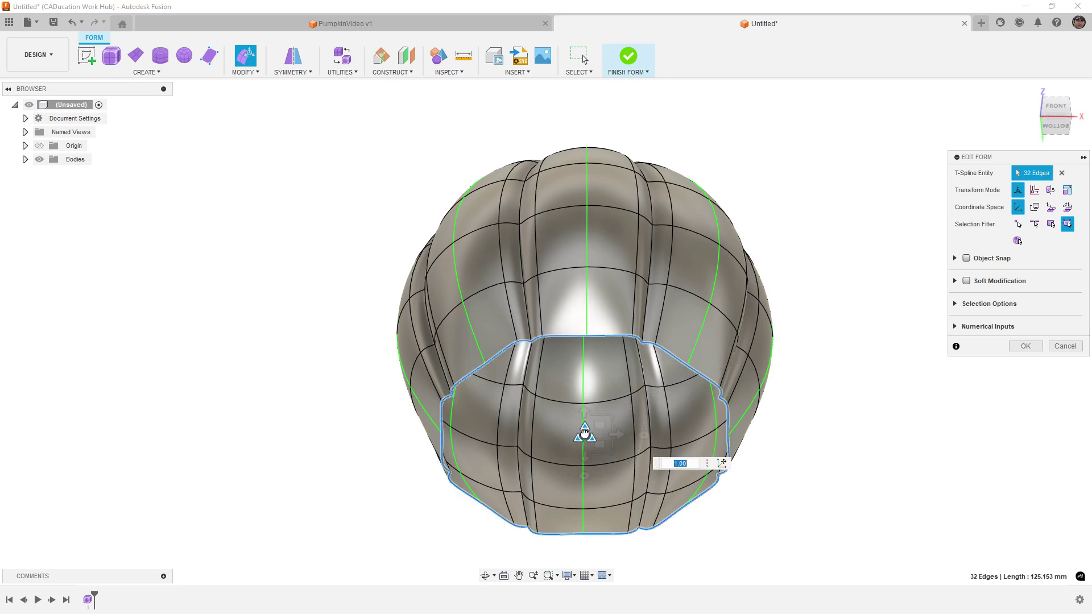
{"action": "left_click_drag", "start_coordinate": [585, 433], "coordinate": [580, 415]}
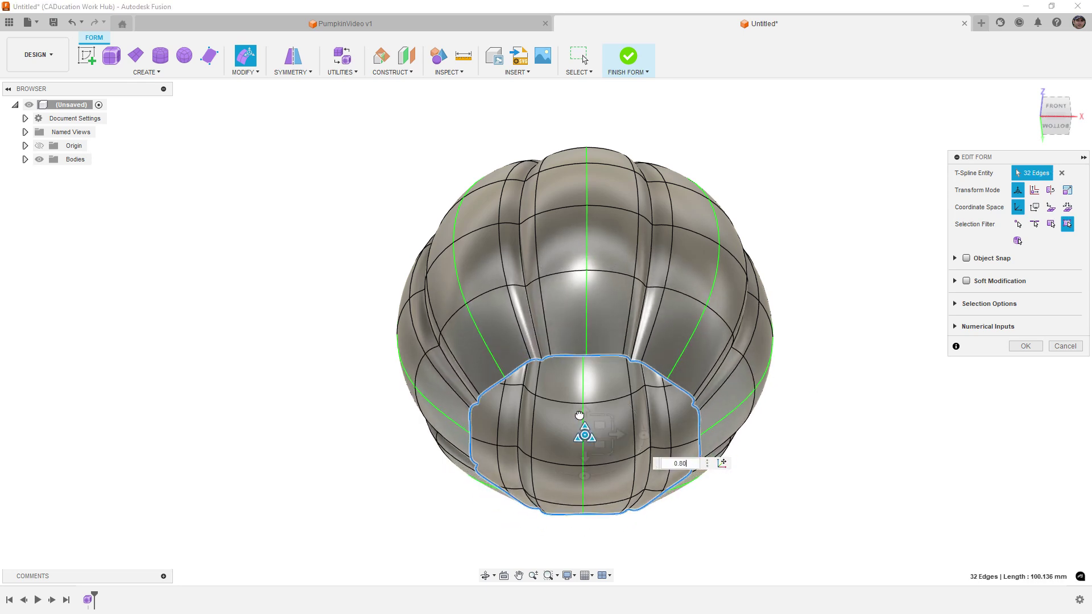
{"action": "left_click", "coordinate": [1054, 111]}
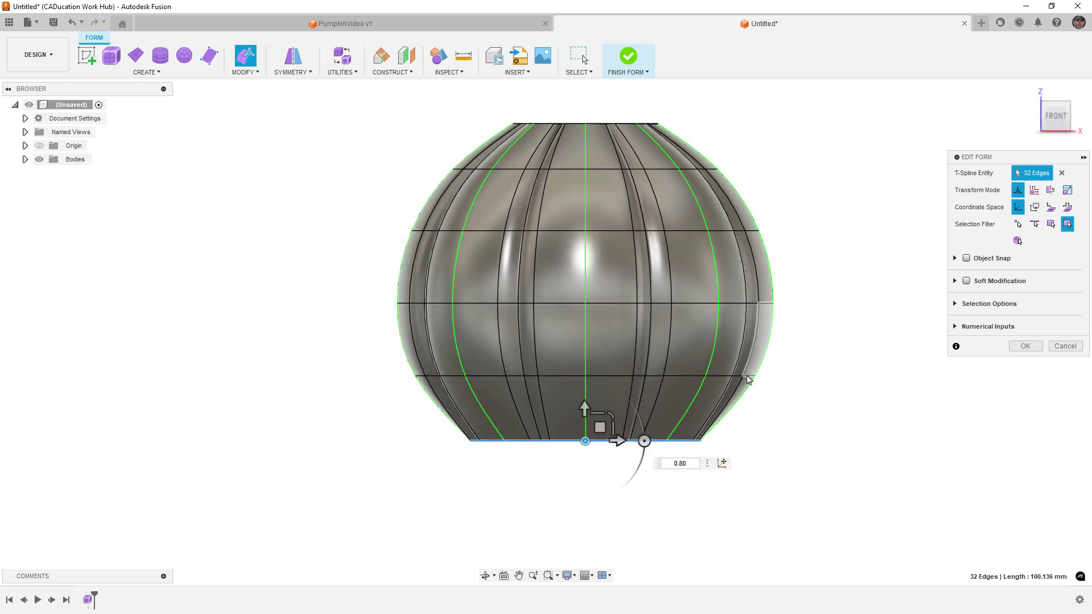
{"action": "double_click", "coordinate": [680, 376]}
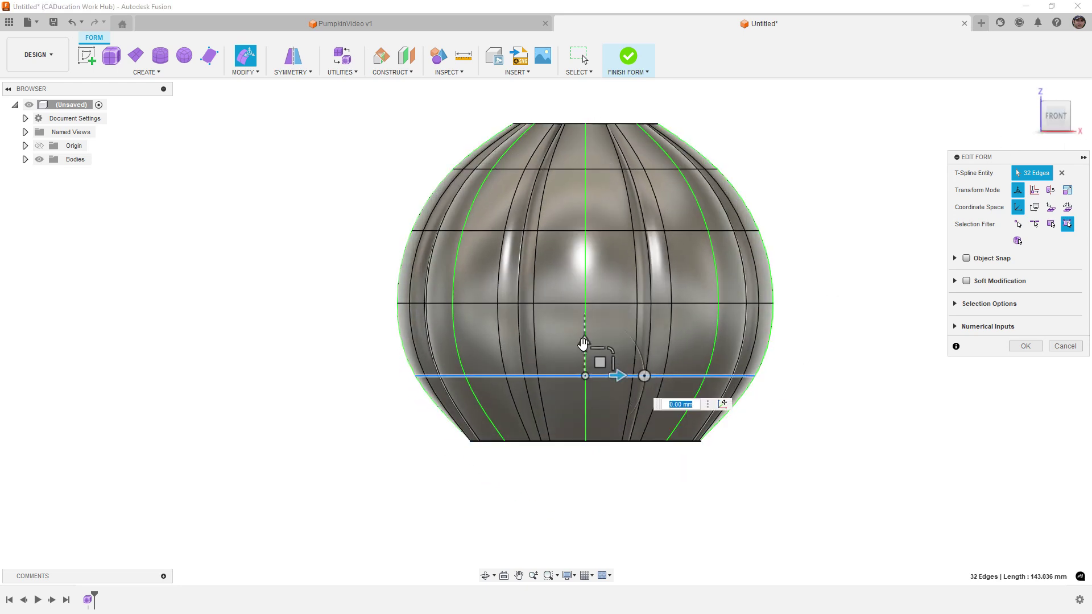
{"action": "left_click_drag", "start_coordinate": [584, 344], "coordinate": [584, 381]}
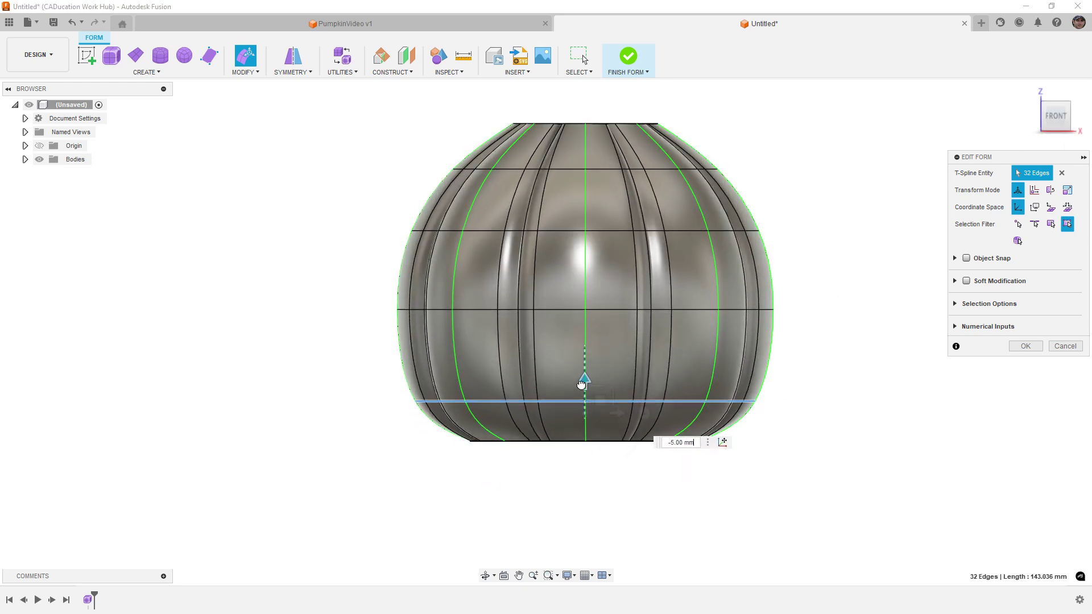
{"action": "double_click", "coordinate": [604, 123]}
{"action": "left_click_drag", "start_coordinate": [585, 91], "coordinate": [585, 151]}
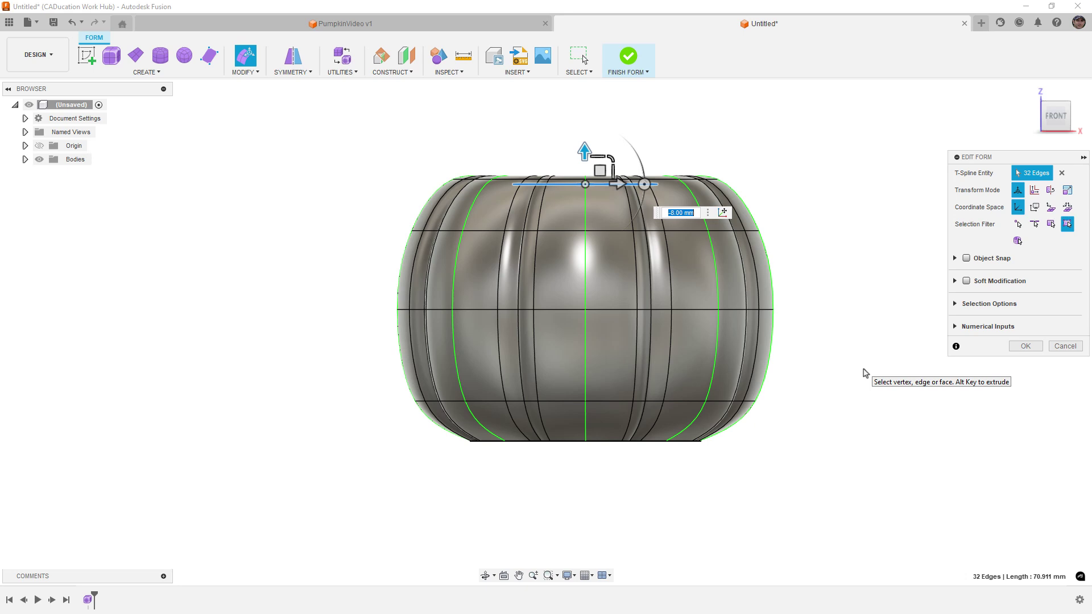
Scale the top opening edge loop to 0.902 and inspect it from above and front
{"action": "middle_click_drag", "start_coordinate": [826, 195], "coordinate": [827, 279], "text": "shift"}
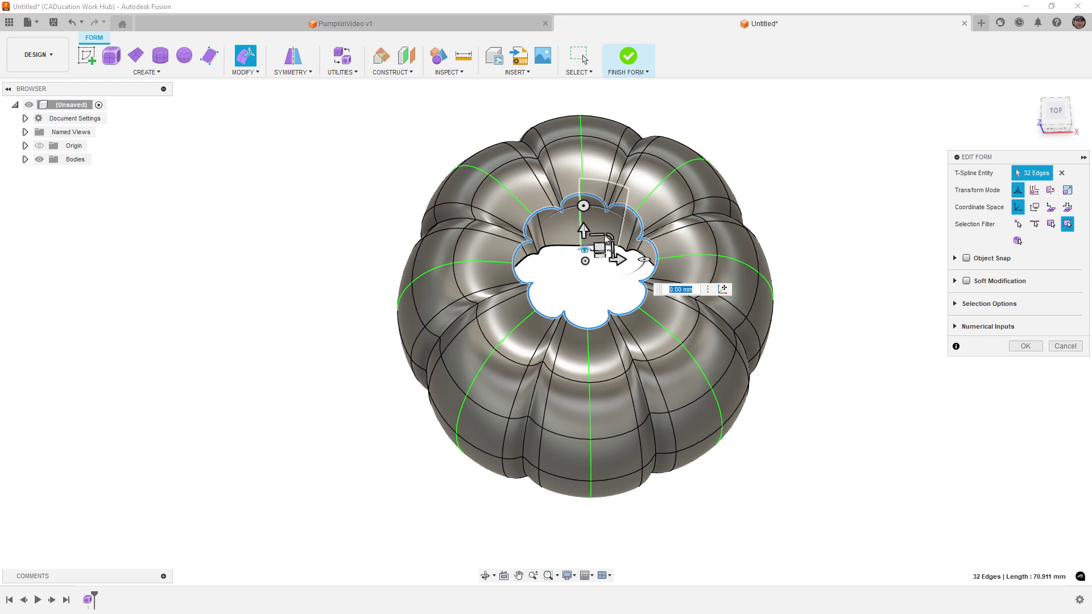
{"action": "scroll", "coordinate": [569, 279], "scroll_direction": "up", "scroll_amount": 2}
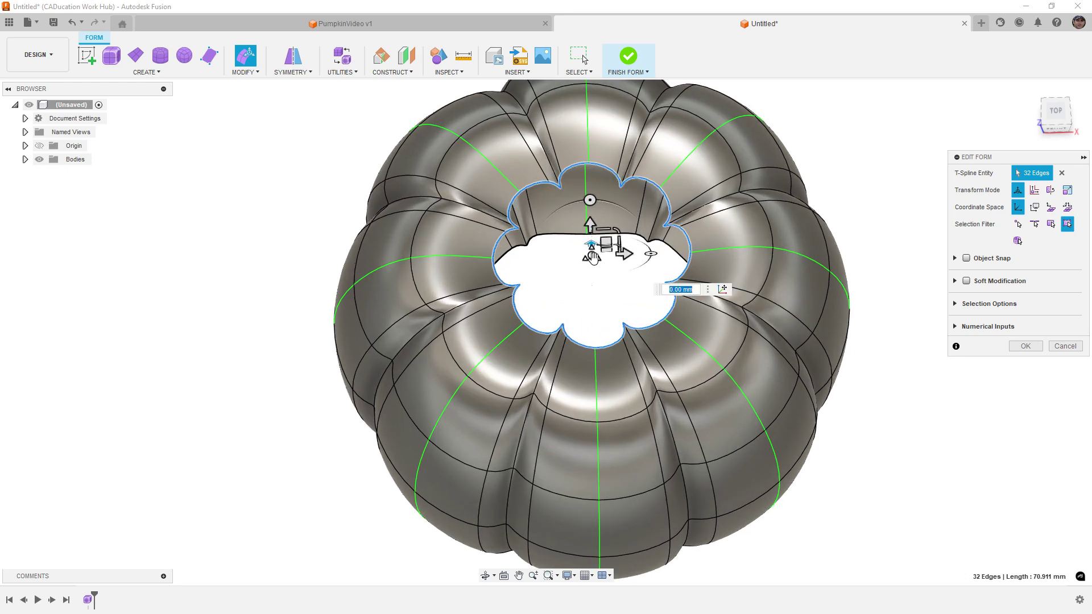
{"action": "left_click_drag", "start_coordinate": [592, 257], "coordinate": [588, 277]}
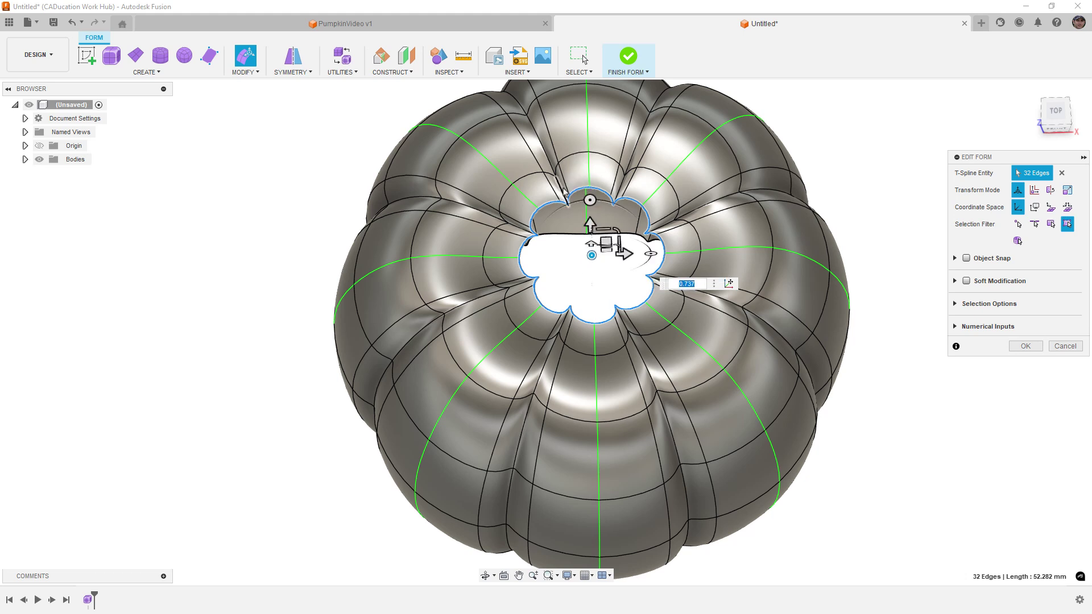
{"action": "scroll", "coordinate": [565, 192], "scroll_direction": "up", "scroll_amount": 3}
{"action": "middle_click_drag", "start_coordinate": [591, 237], "coordinate": [585, 216], "text": "shift"}
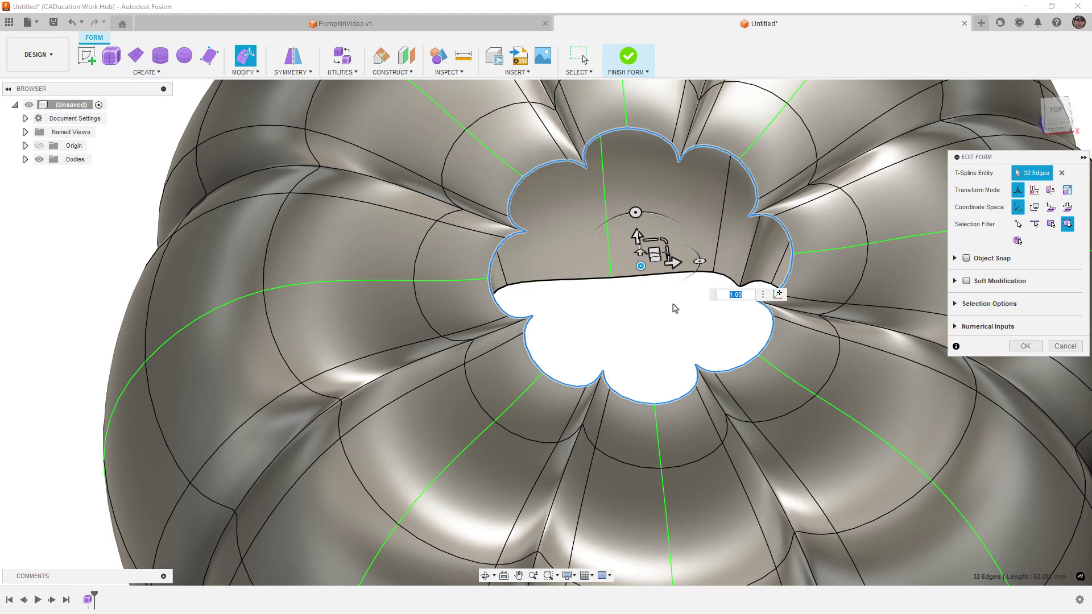
{"action": "scroll", "coordinate": [628, 304], "scroll_direction": "down", "scroll_amount": 1}
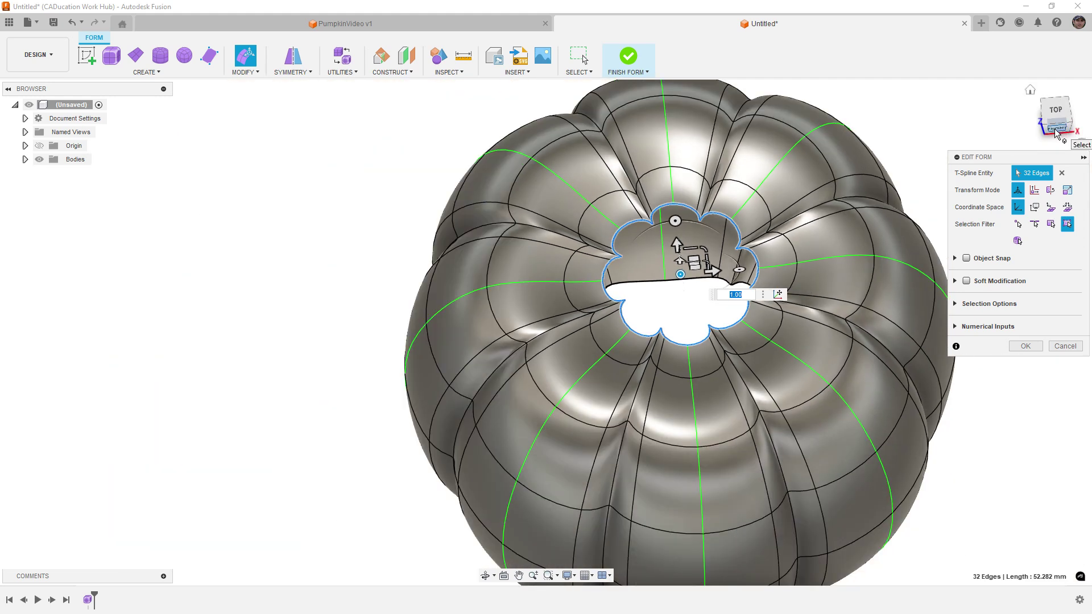
{"action": "left_click", "coordinate": [1055, 128]}
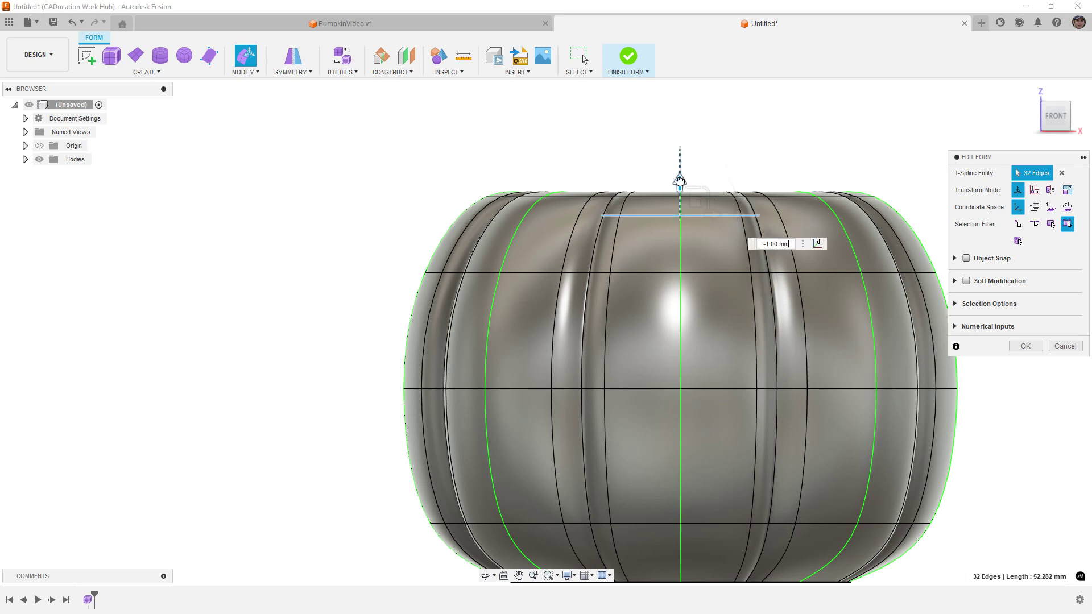
{"action": "middle_click_drag", "start_coordinate": [691, 168], "coordinate": [715, 222], "text": "shift"}
{"action": "scroll", "coordinate": [687, 256], "scroll_direction": "up", "scroll_amount": 5}
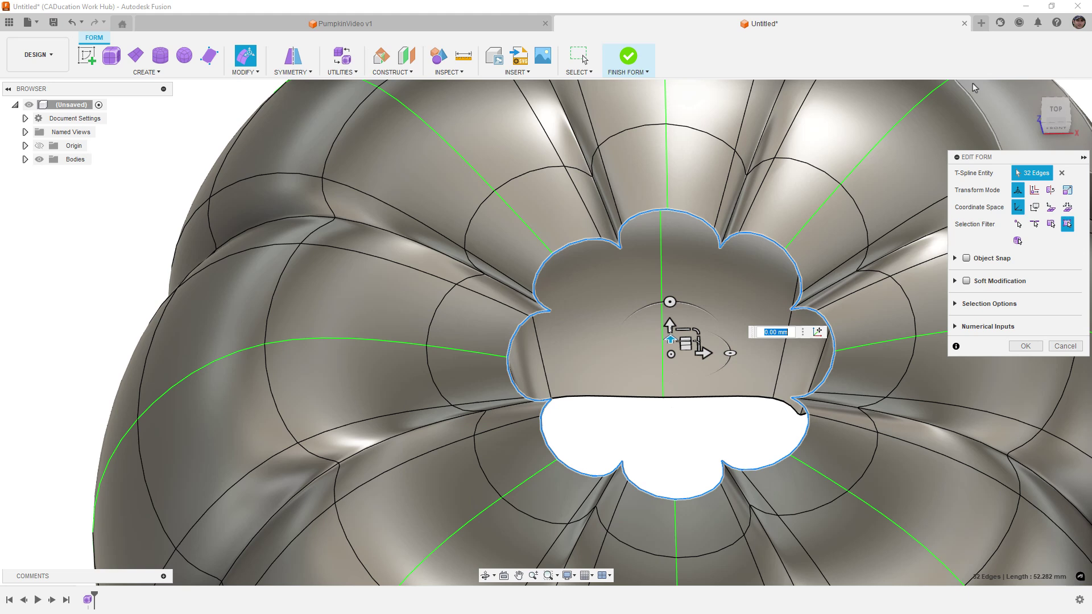
Commit the edits, delete the top hole's crease edges, and shrink its edge loop to about 0.653
{"action": "left_click", "coordinate": [1025, 345]}
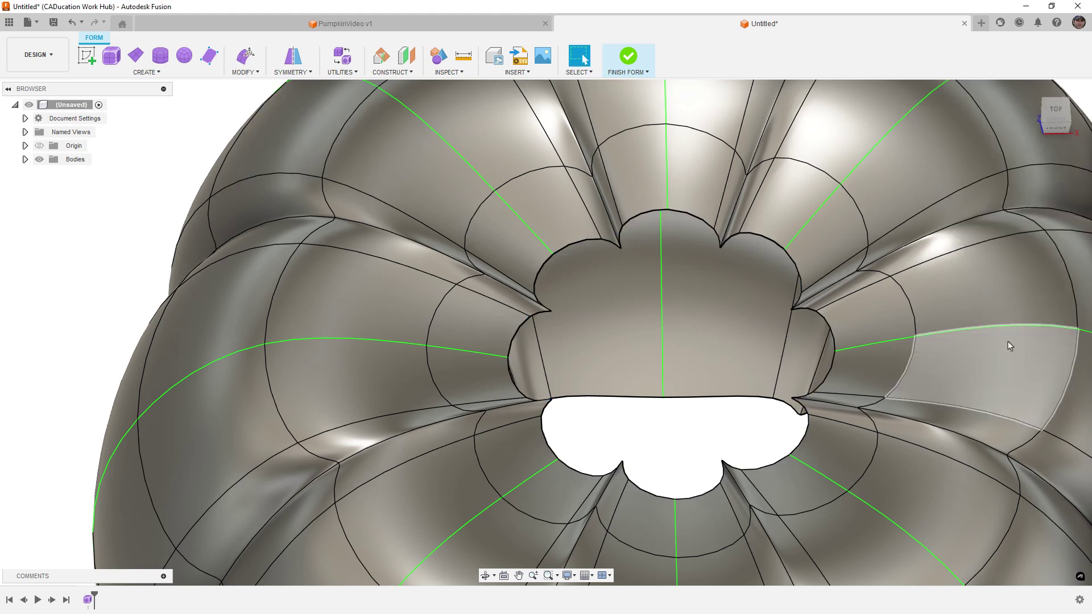
{"action": "left_click", "coordinate": [607, 213]}
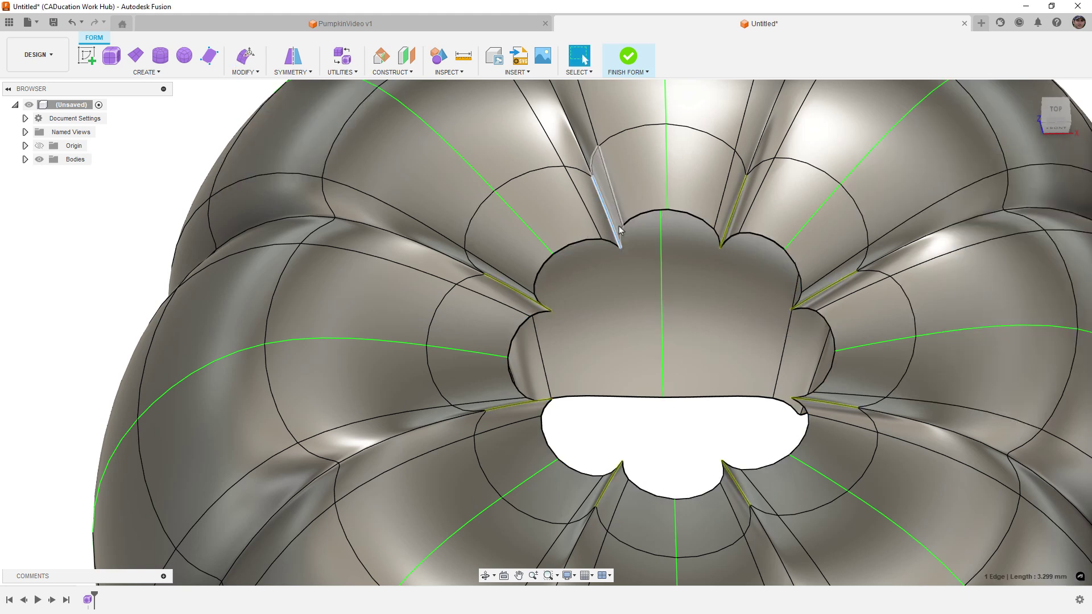
{"action": "key", "text": "Delete"}
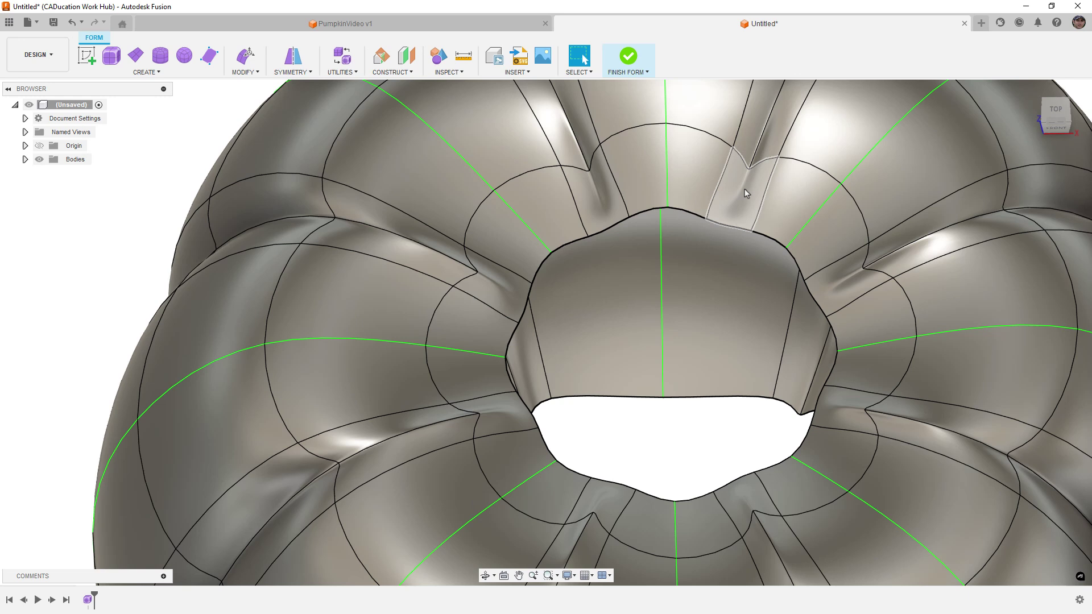
{"action": "double_click", "coordinate": [731, 231]}
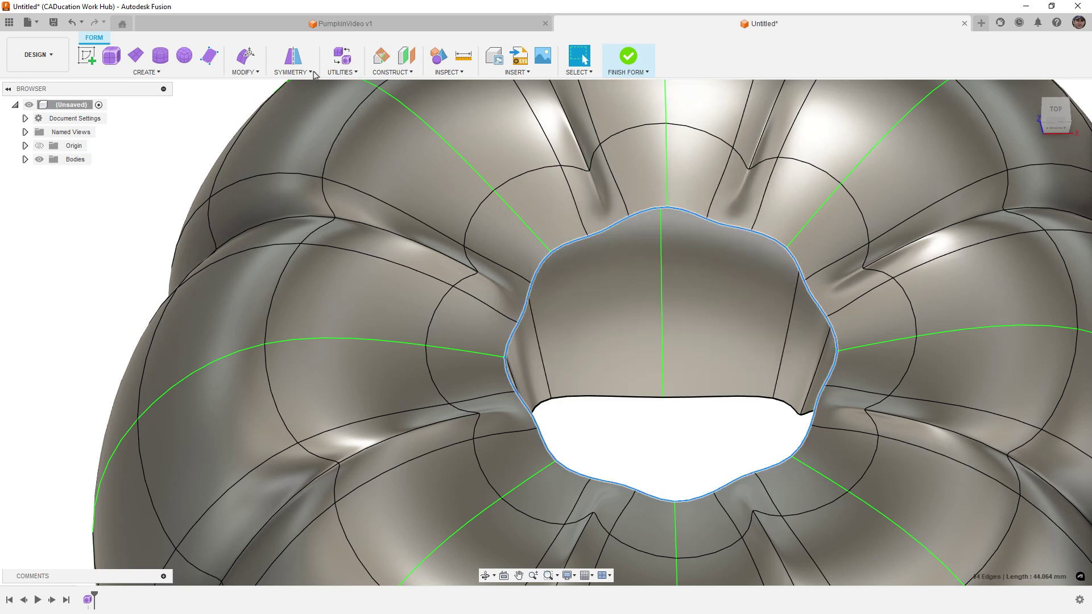
{"action": "left_click", "coordinate": [246, 55]}
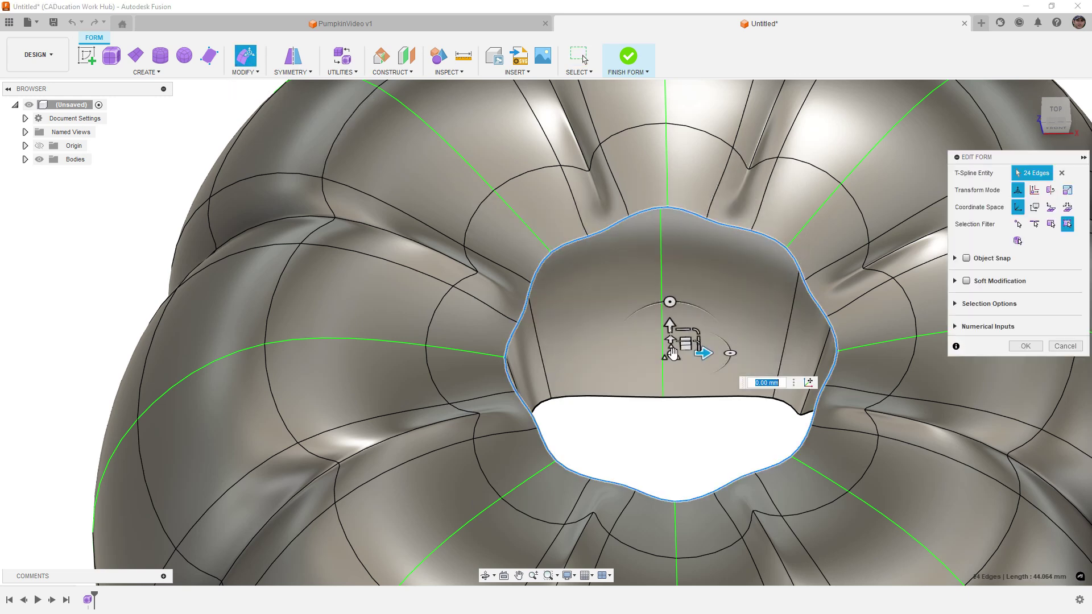
{"action": "mouse_move", "coordinate": [671, 356]}
{"action": "left_mouse_down"}
{"action": "mouse_move", "coordinate": [663, 351]}
{"action": "mouse_move", "coordinate": [678, 338]}
{"action": "left_mouse_up"}
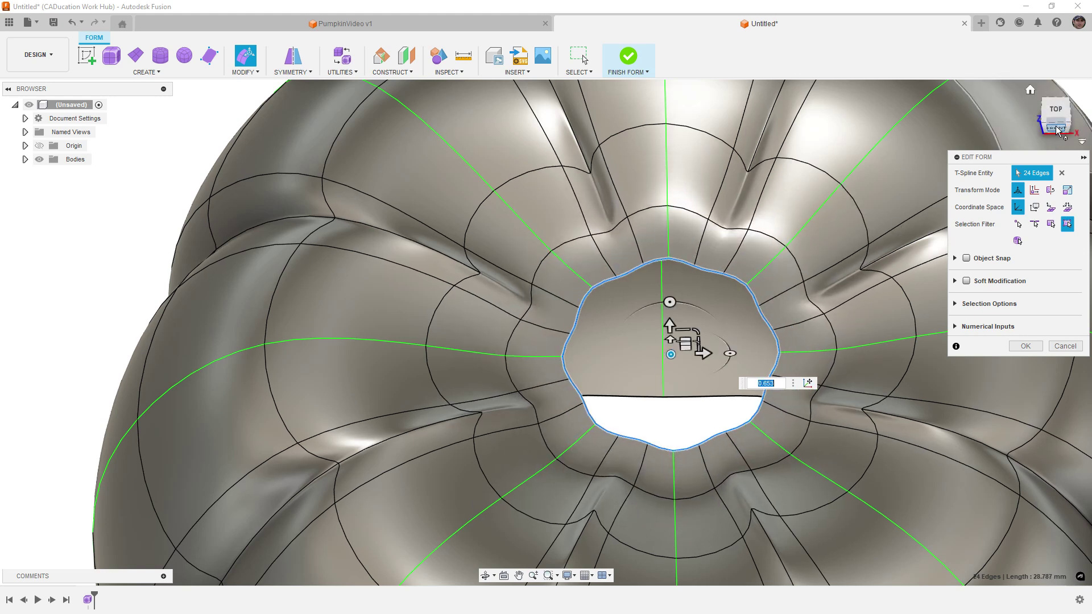
From the front view, pull the top edge ring upward into a tall tapering stem
{"action": "left_click", "coordinate": [1056, 126]}
{"action": "middle_click_drag", "start_coordinate": [694, 318], "coordinate": [635, 570]}
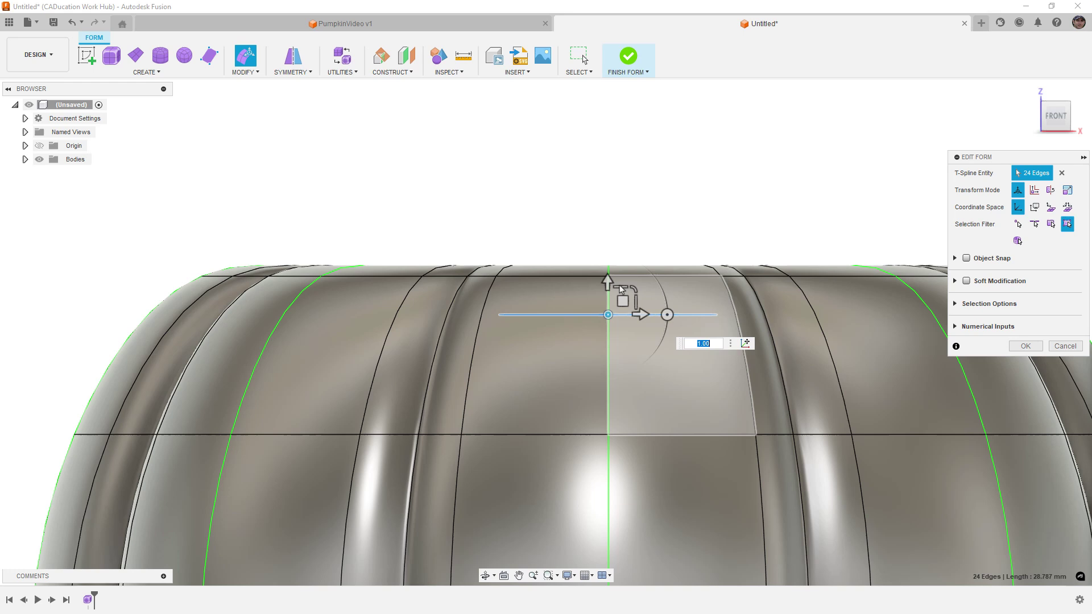
{"action": "left_click_drag", "start_coordinate": [607, 282], "coordinate": [613, 212]}
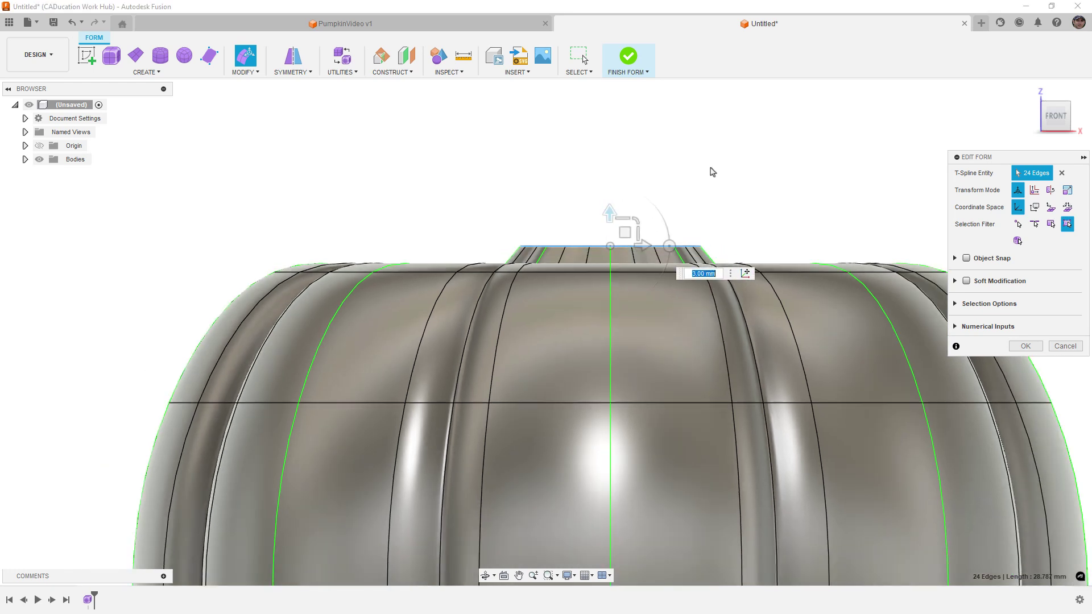
{"action": "middle_click_drag", "start_coordinate": [711, 171], "coordinate": [711, 193], "text": "shift"}
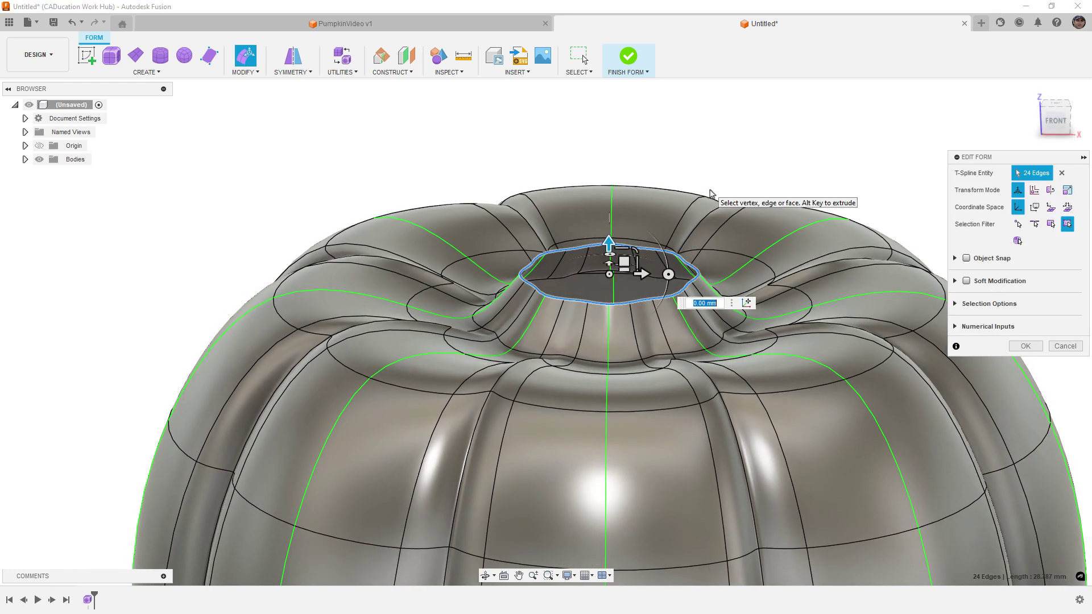
{"action": "left_click_drag", "start_coordinate": [608, 241], "coordinate": [607, 171]}
{"action": "left_click", "coordinate": [1057, 124]}
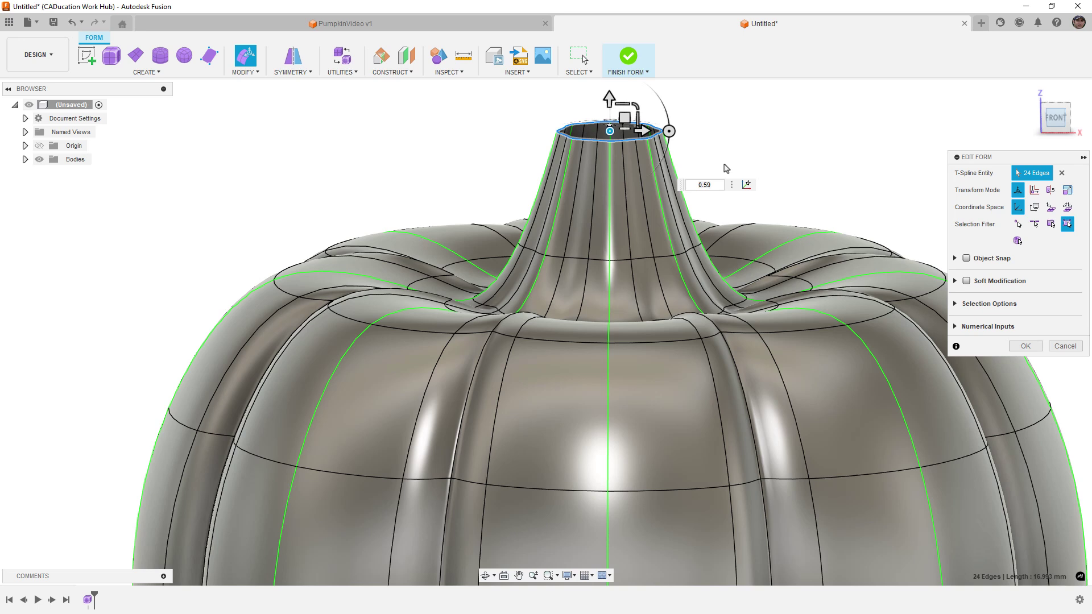
{"action": "left_click_drag", "start_coordinate": [665, 165], "coordinate": [670, 166]}
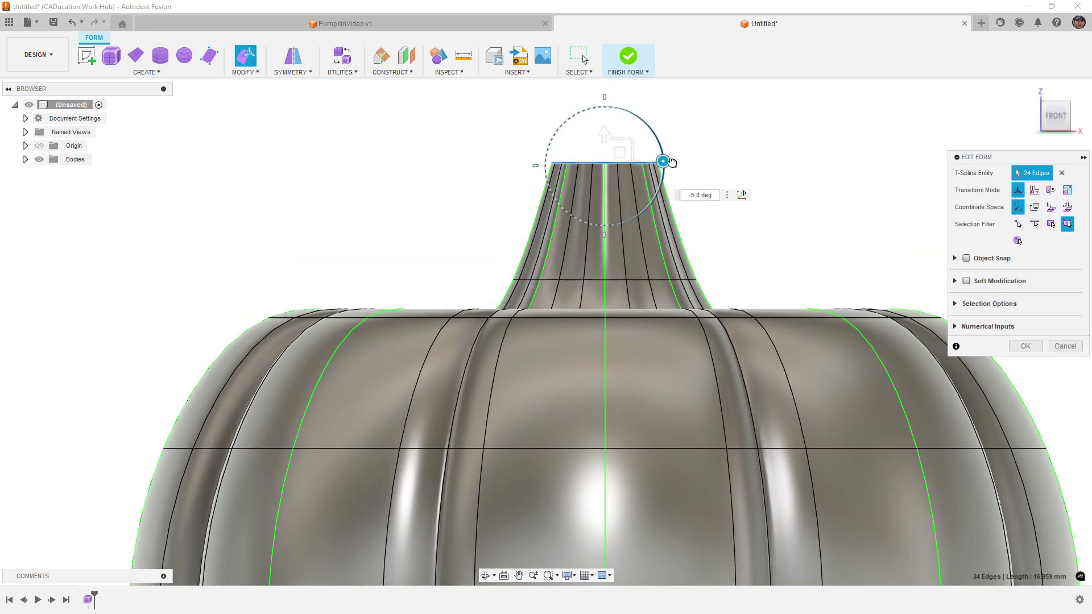
{"action": "left_click", "coordinate": [621, 151]}
{"action": "middle_click_drag", "start_coordinate": [719, 150], "coordinate": [721, 163], "text": "shift"}
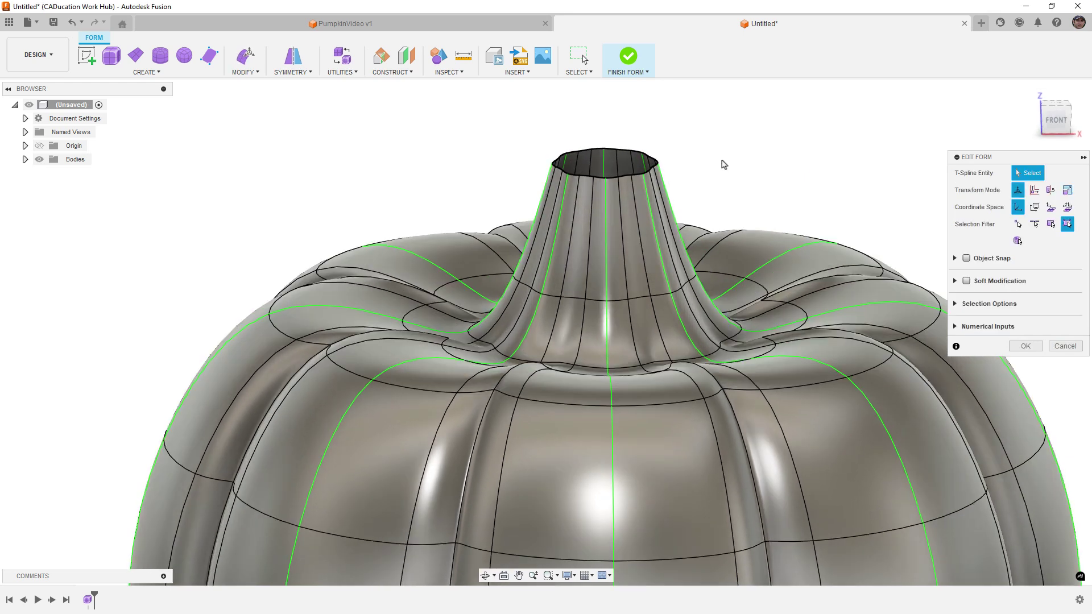
{"action": "scroll", "coordinate": [626, 179], "scroll_direction": "up", "scroll_amount": 3}
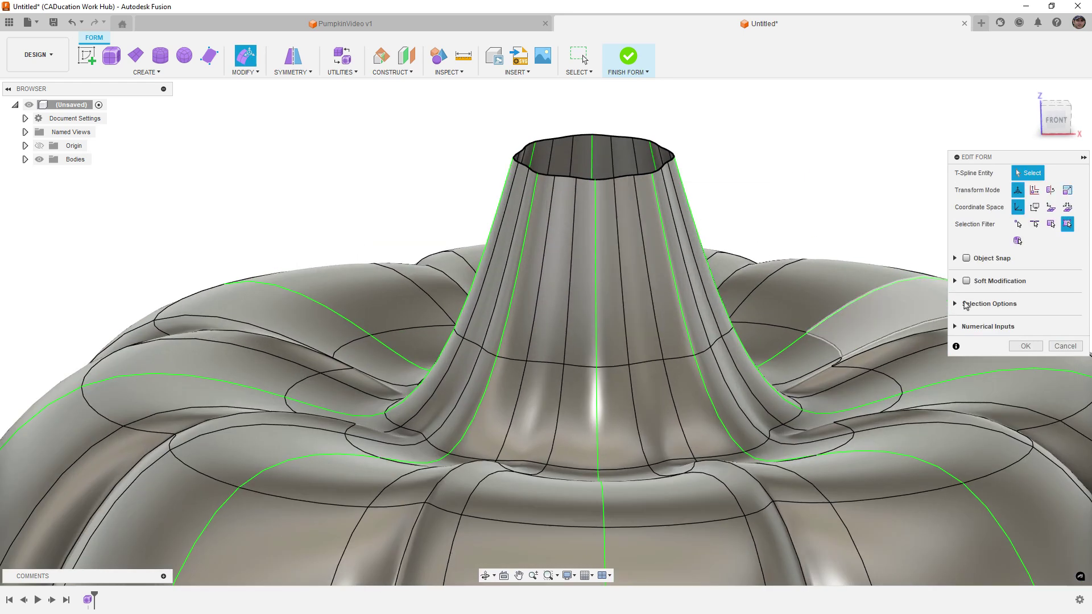
Commit the stem extrusion and clear the circular symmetry on the pumpkin body
{"action": "left_click", "coordinate": [1026, 346]}
{"action": "left_click", "coordinate": [306, 68]}
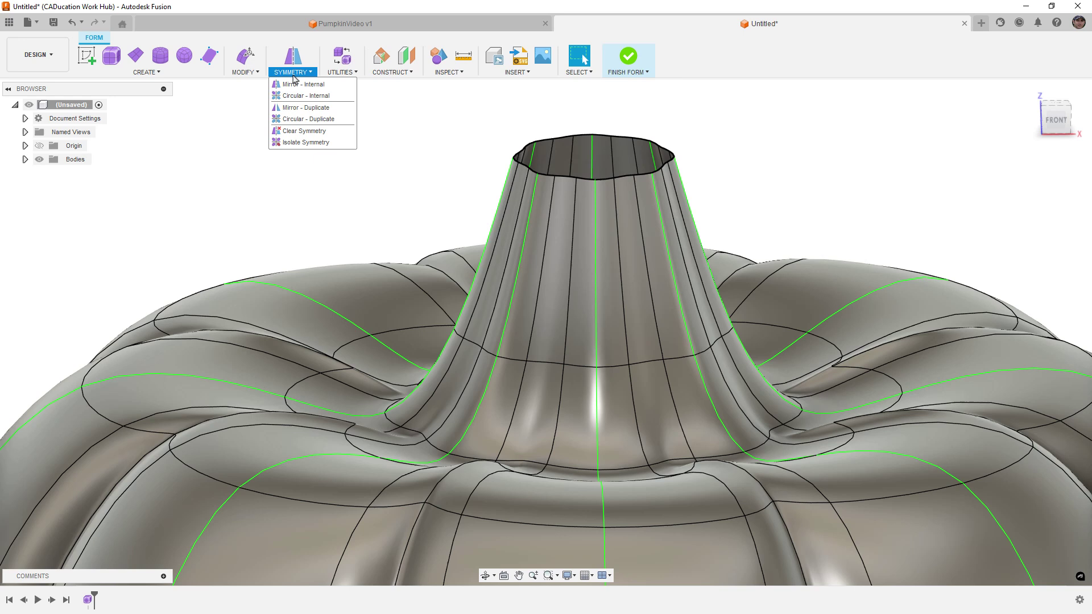
{"action": "left_click", "coordinate": [300, 96]}
{"action": "left_click", "coordinate": [300, 75]}
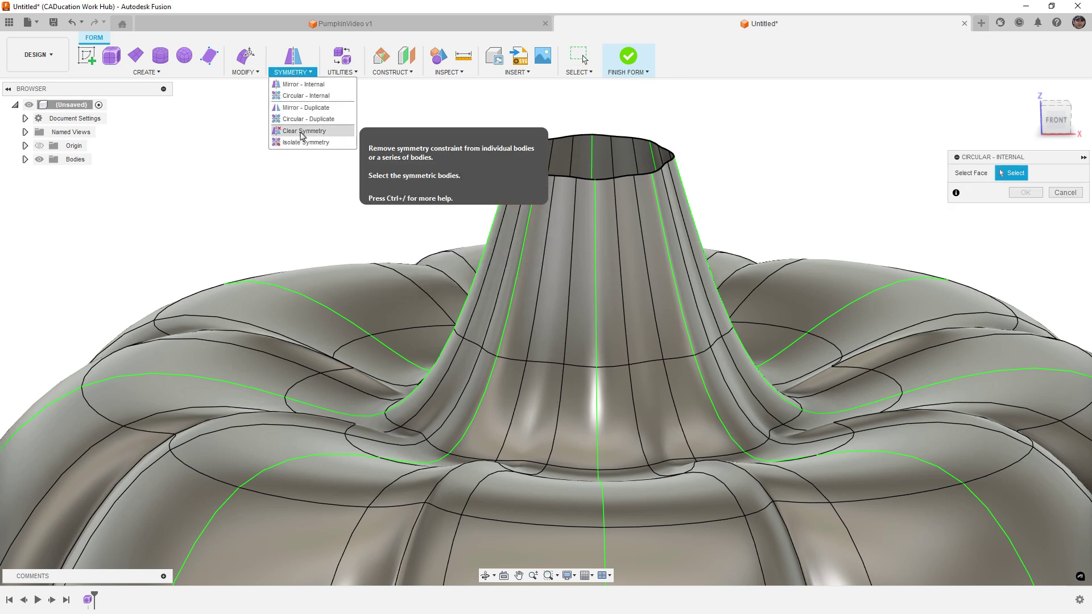
{"action": "left_click", "coordinate": [297, 132]}
{"action": "left_click", "coordinate": [592, 239]}
{"action": "left_click", "coordinate": [1022, 193]}
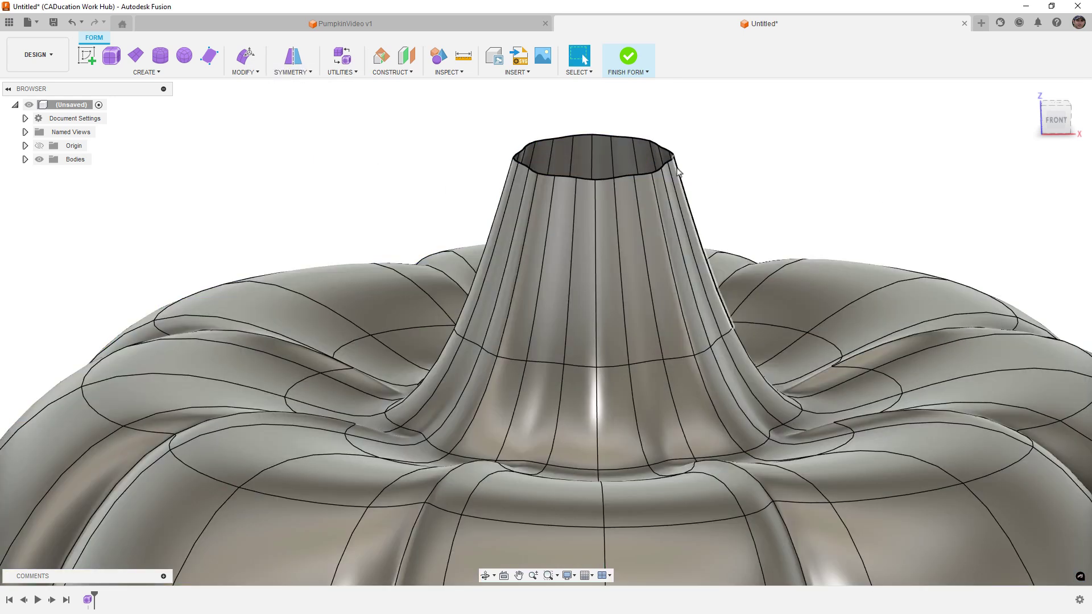
Tilt the stem's top loop about 25 degrees, shift it sideways and move the tip up-right
{"action": "double_click", "coordinate": [628, 178]}
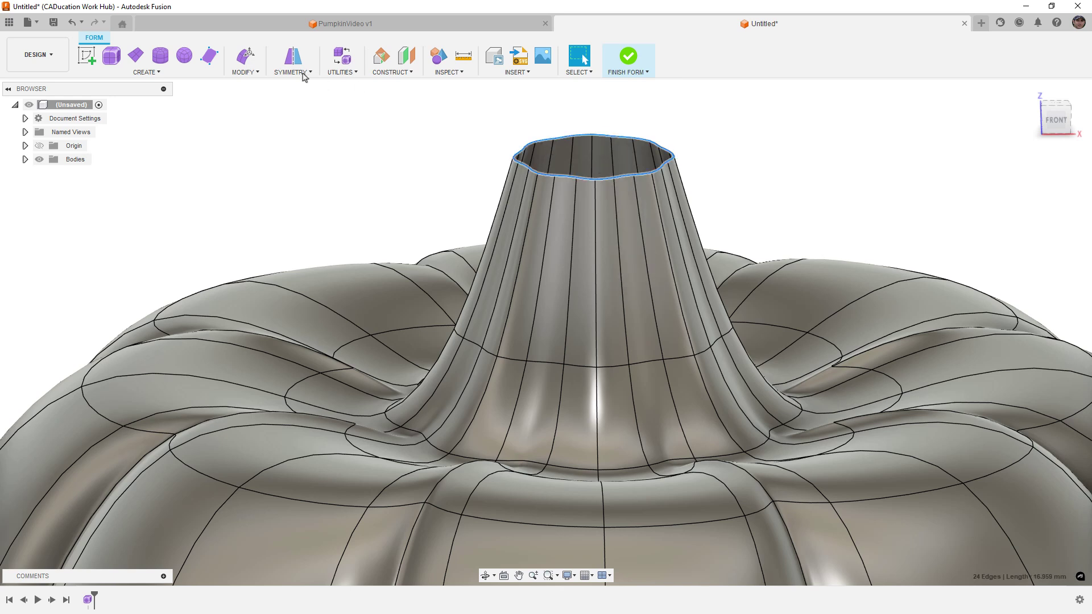
{"action": "left_click", "coordinate": [246, 55]}
{"action": "left_click", "coordinate": [1053, 119]}
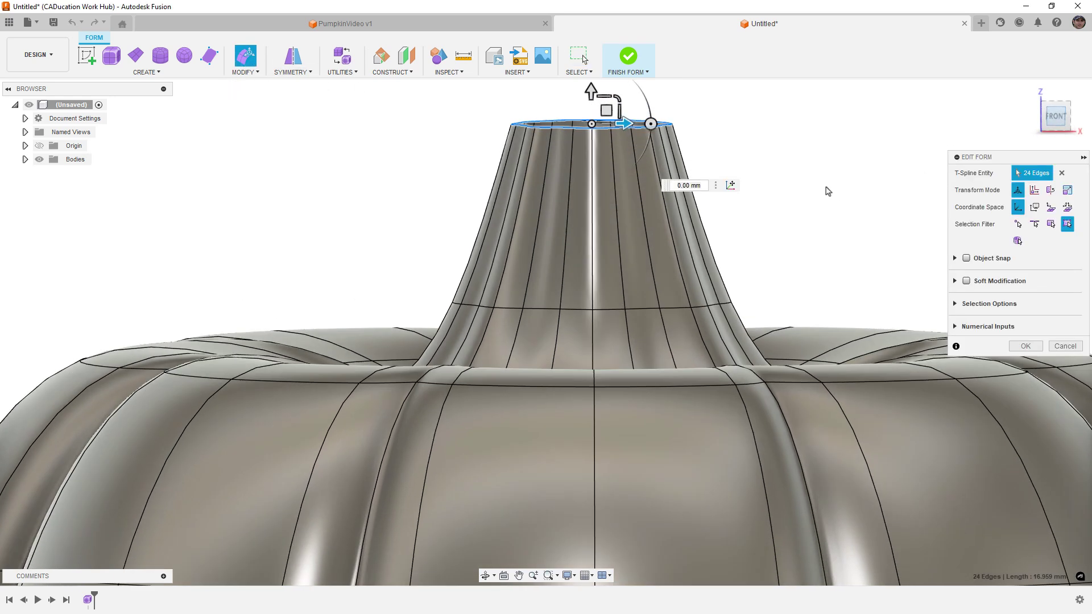
{"action": "left_click_drag", "start_coordinate": [652, 179], "coordinate": [647, 202]}
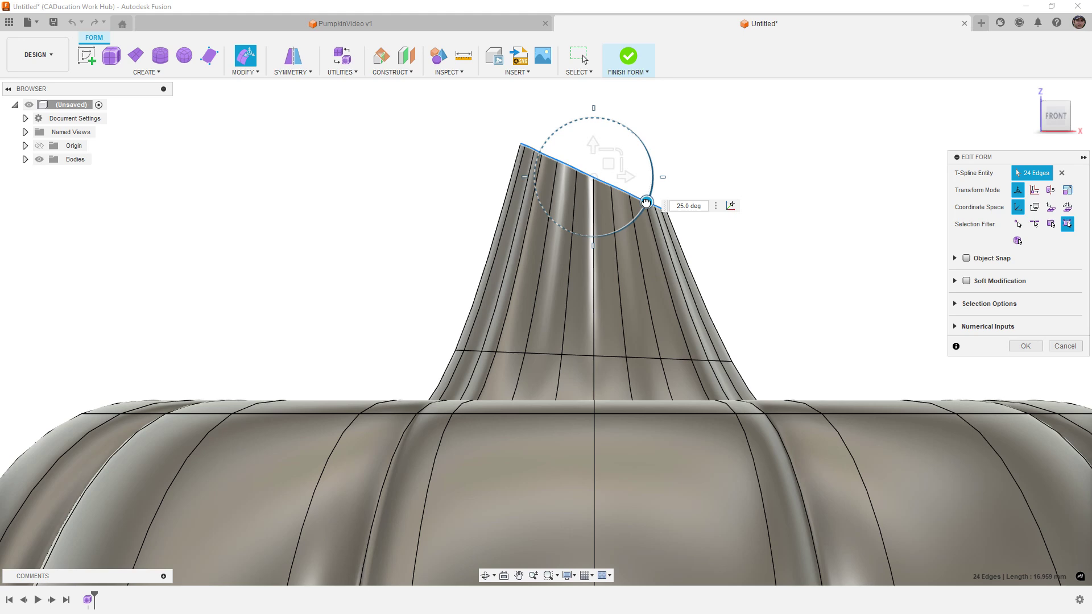
{"action": "left_click_drag", "start_coordinate": [608, 164], "coordinate": [657, 167]}
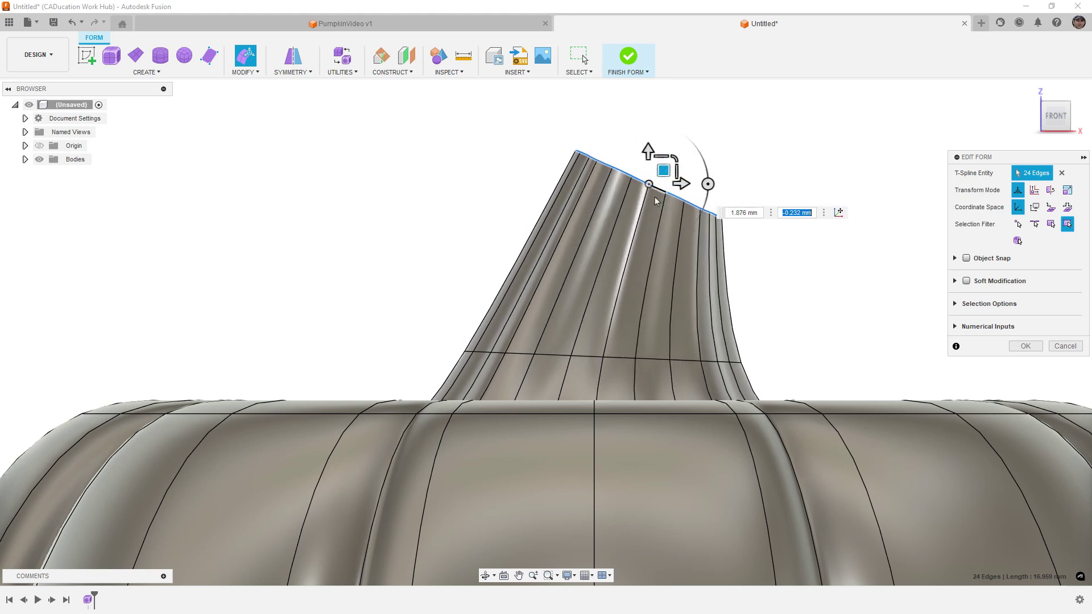
{"action": "scroll", "coordinate": [657, 171], "scroll_direction": "down", "scroll_amount": 4}
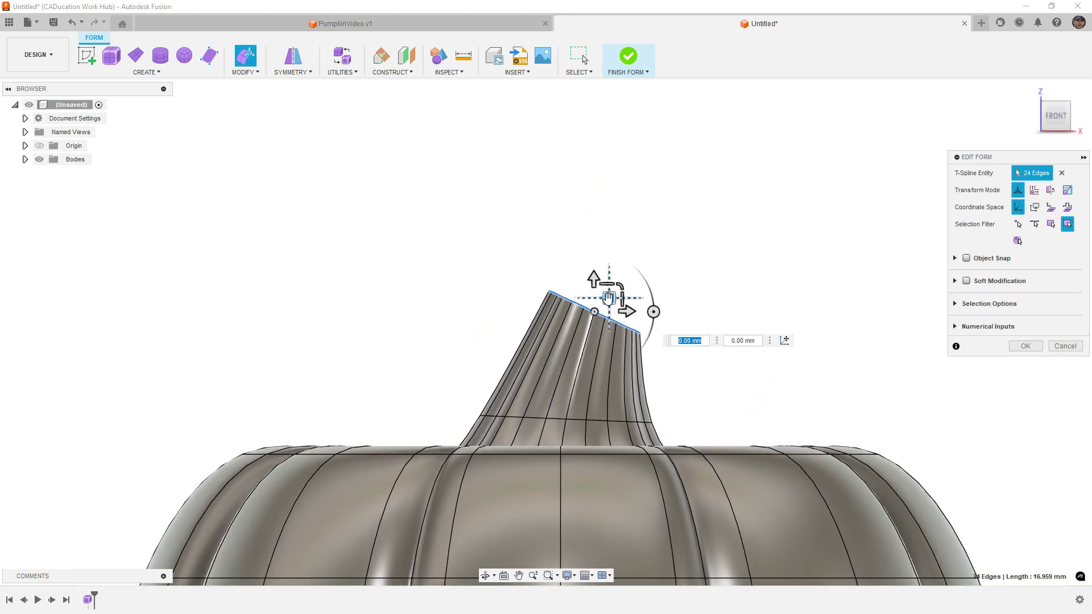
{"action": "left_click_drag", "start_coordinate": [609, 297], "coordinate": [660, 241]}
{"action": "scroll", "coordinate": [741, 254], "scroll_direction": "down", "scroll_amount": 3}
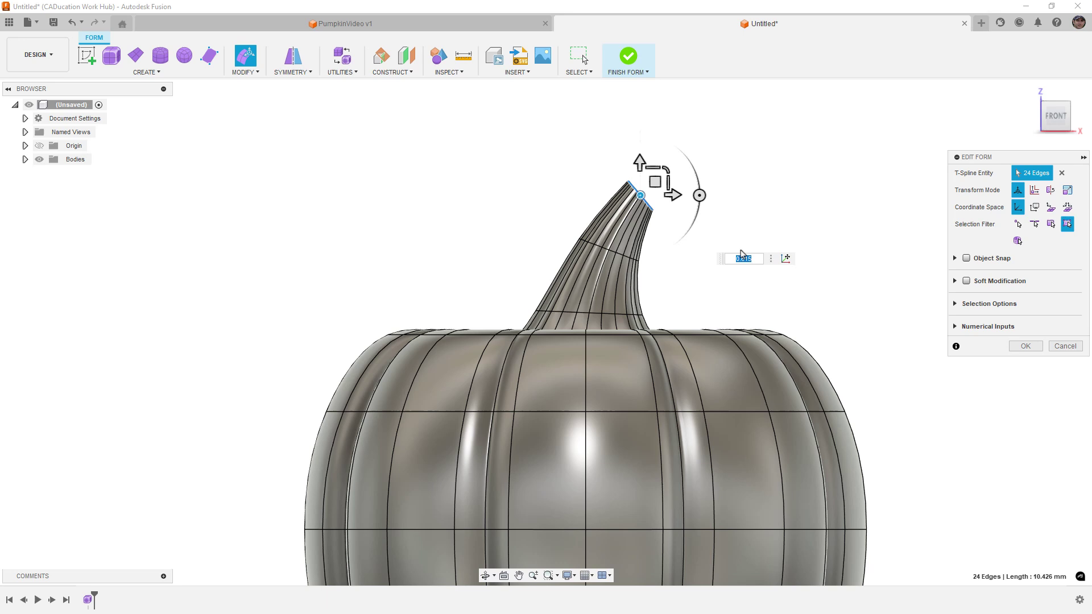
{"action": "left_click", "coordinate": [762, 230]}
{"action": "scroll", "coordinate": [776, 166], "scroll_direction": "down", "scroll_amount": 5}
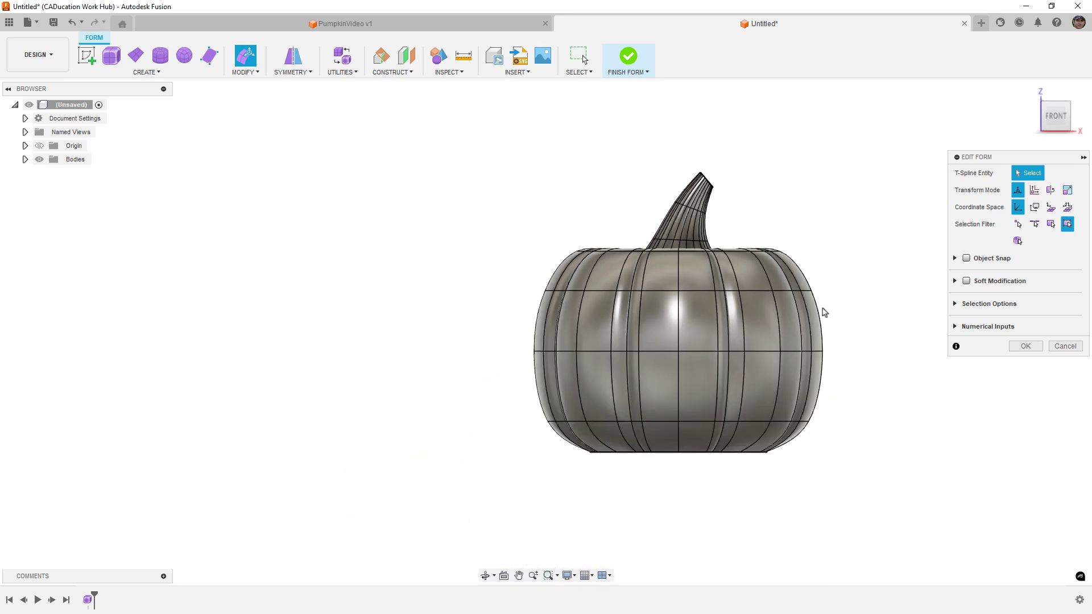
Commit the bent stem shape and view the pumpkin from an angled top view
{"action": "left_click", "coordinate": [1025, 346]}
{"action": "middle_click_drag", "start_coordinate": [836, 237], "coordinate": [816, 269], "text": "shift"}
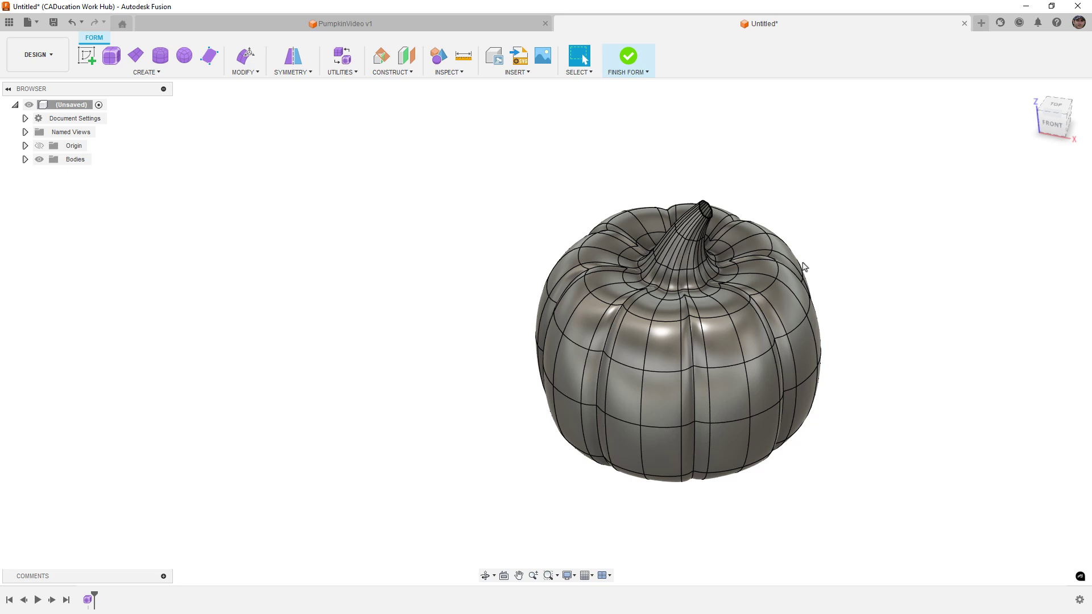
{"action": "scroll", "coordinate": [684, 317], "scroll_direction": "up", "scroll_amount": 3}
{"action": "scroll", "coordinate": [687, 302], "scroll_direction": "up", "scroll_amount": 2}
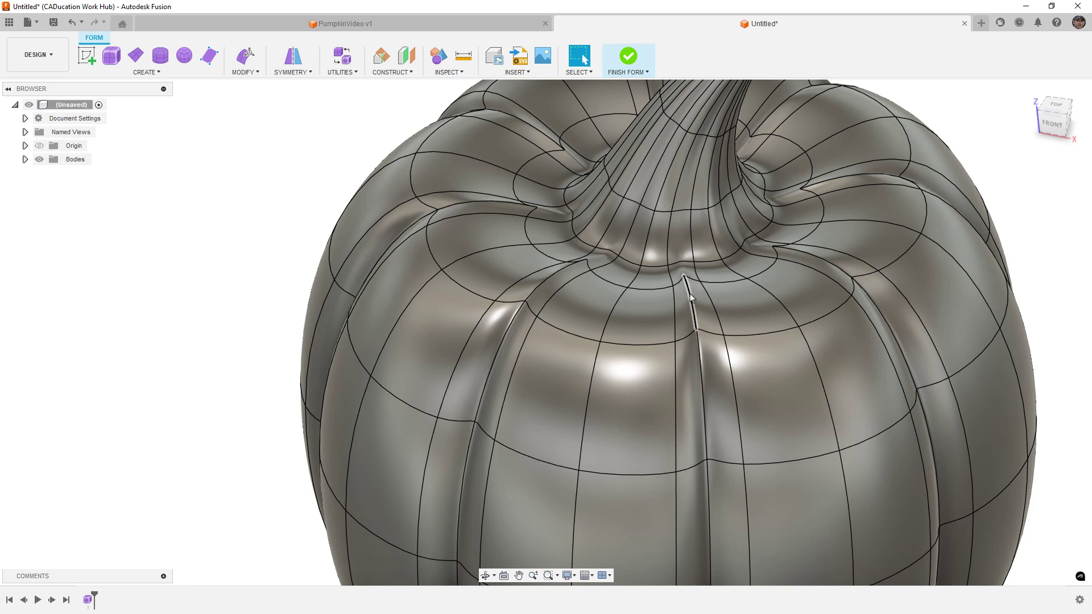
Select three rib edges near the stem base, then inspect the stem from the side
{"action": "left_click", "coordinate": [690, 296]}
{"action": "left_click", "coordinate": [554, 277], "text": "shift"}
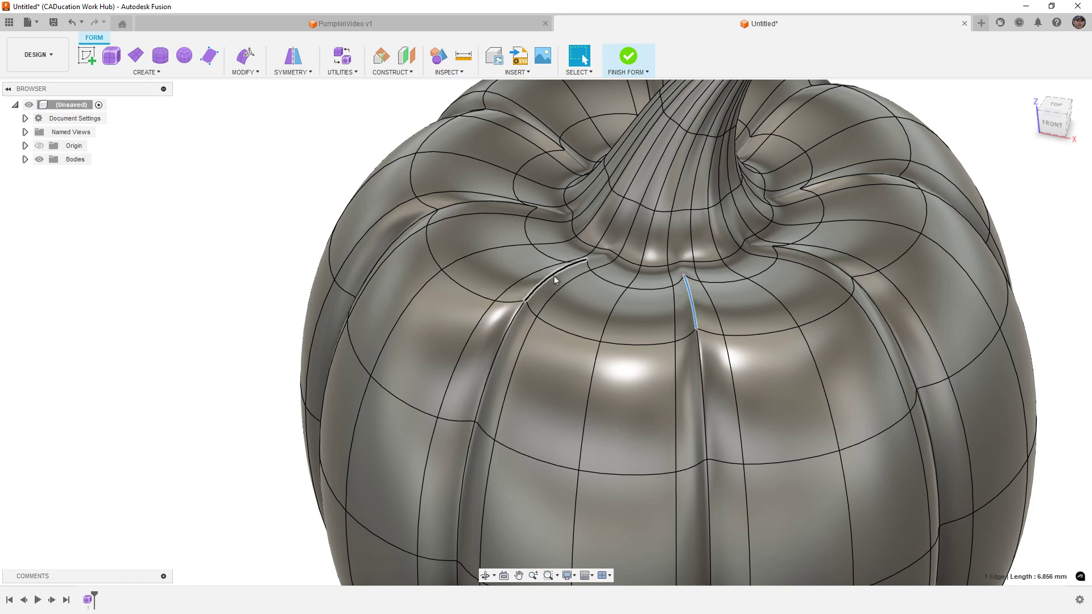
{"action": "left_click", "coordinate": [478, 203], "text": "shift"}
{"action": "middle_click_drag", "start_coordinate": [677, 307], "coordinate": [715, 321], "text": "shift"}
{"action": "key", "text": "Escape"}
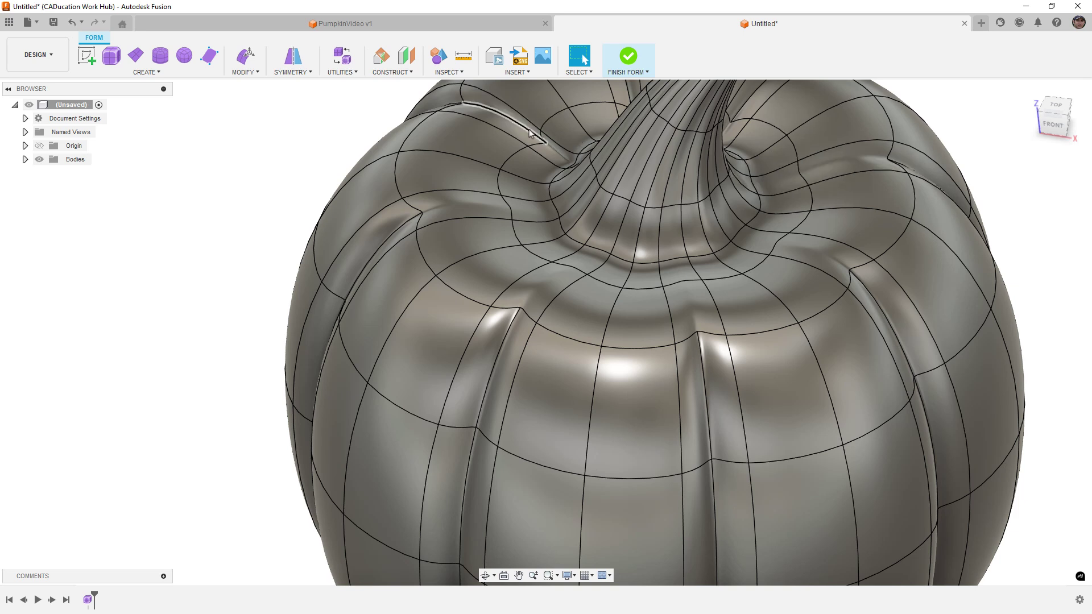
{"action": "scroll", "coordinate": [561, 114], "scroll_direction": "down", "scroll_amount": 3}
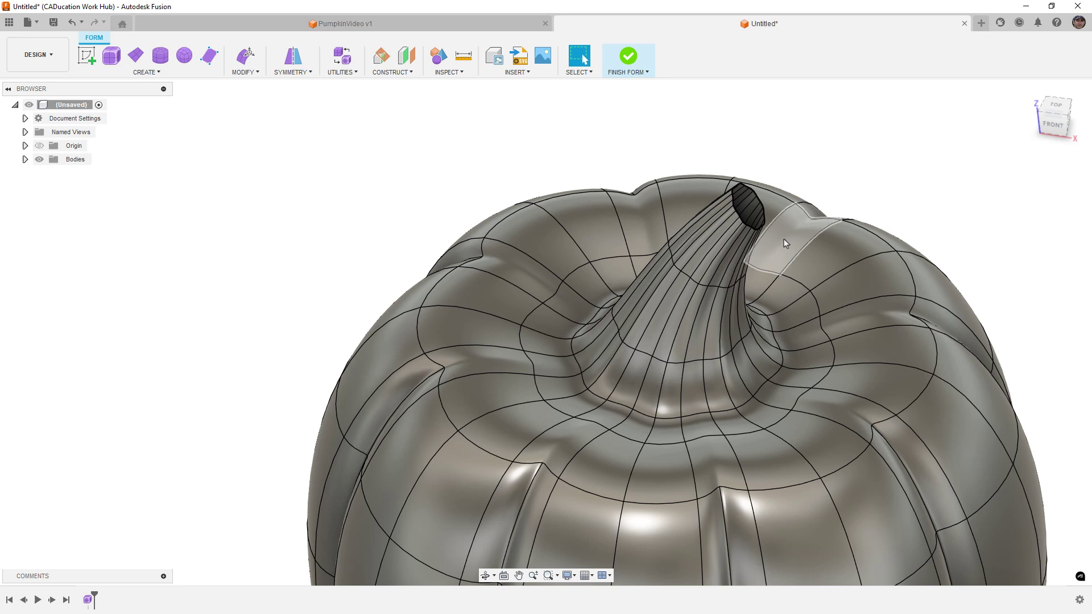
{"action": "scroll", "coordinate": [783, 241], "scroll_direction": "down", "scroll_amount": 3}
{"action": "mouse_move", "coordinate": [878, 349]}
{"action": "middle_mouse_down", "text": "shift"}
{"action": "mouse_move", "coordinate": [824, 351]}
{"action": "mouse_move", "coordinate": [836, 398]}
{"action": "mouse_move", "coordinate": [861, 336]}
{"action": "mouse_move", "coordinate": [869, 343]}
{"action": "middle_mouse_up", "text": "shift"}
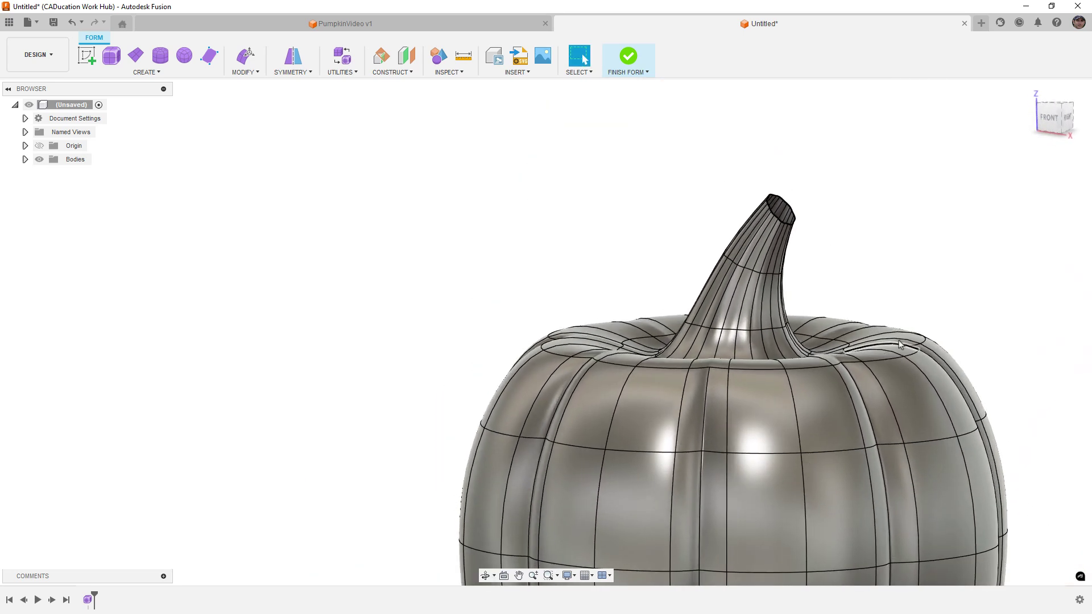
Lower the 32-edge ring around the stem base by about 2 mm, then select a lower-body edge
{"action": "double_click", "coordinate": [751, 369]}
{"action": "left_click", "coordinate": [1050, 119]}
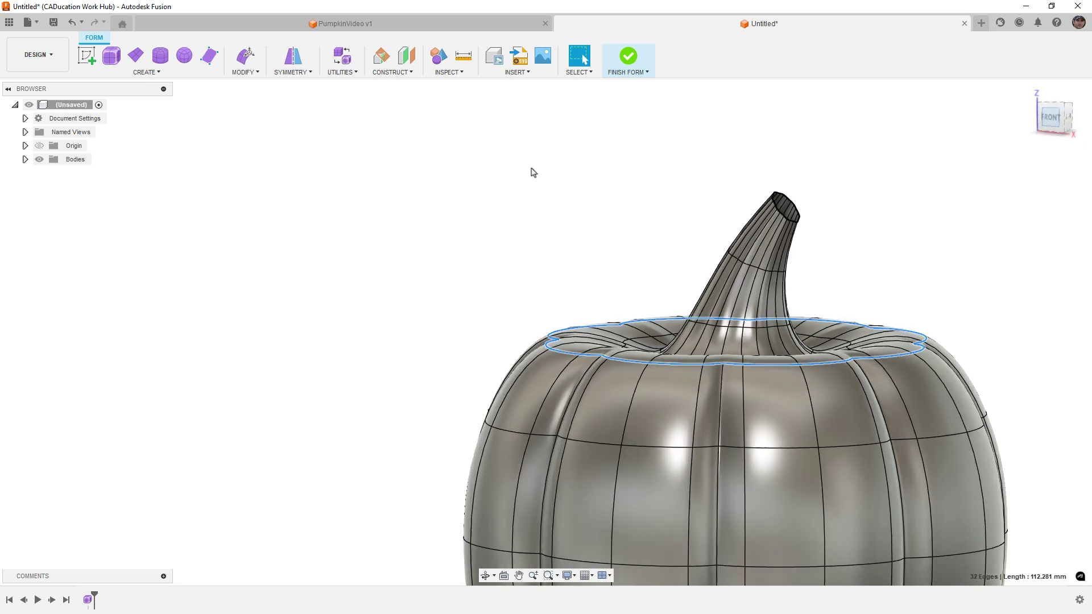
{"action": "left_click", "coordinate": [246, 71]}
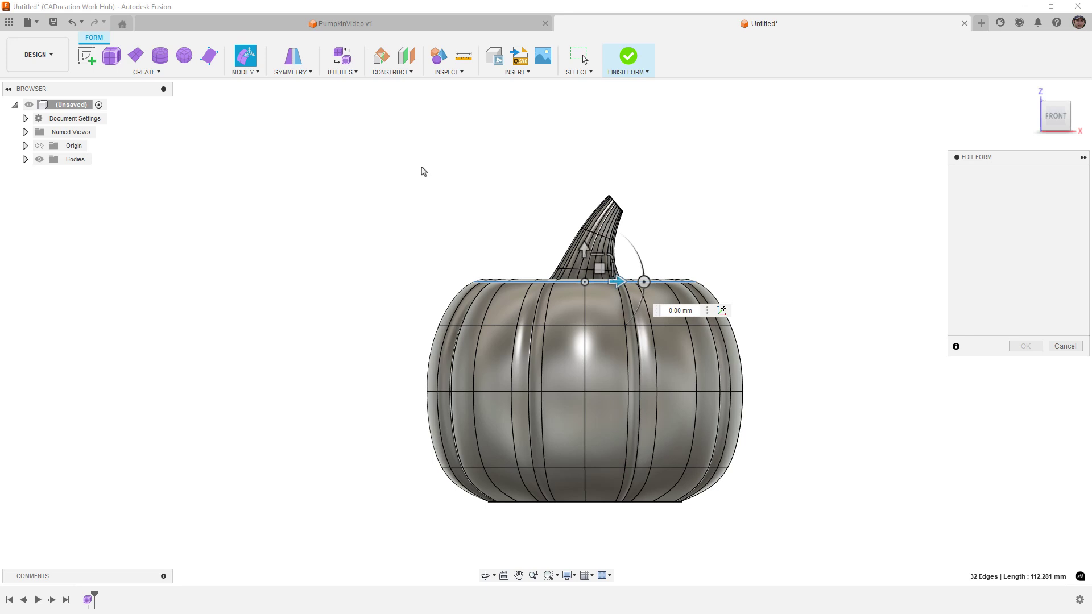
{"action": "scroll", "coordinate": [584, 249], "scroll_direction": "up", "scroll_amount": 3}
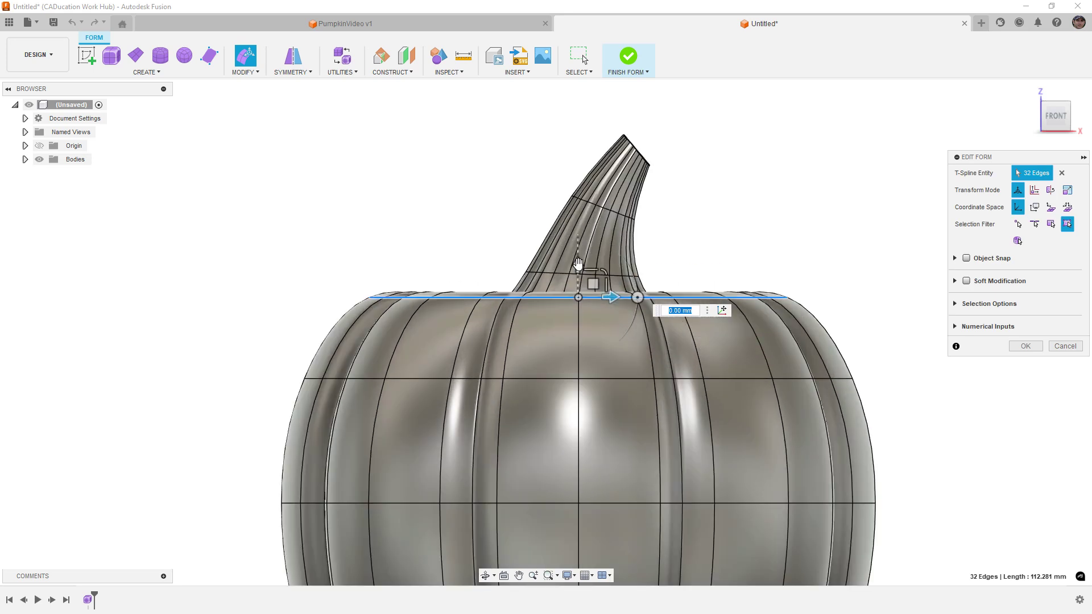
{"action": "left_click_drag", "start_coordinate": [578, 274], "coordinate": [578, 286]}
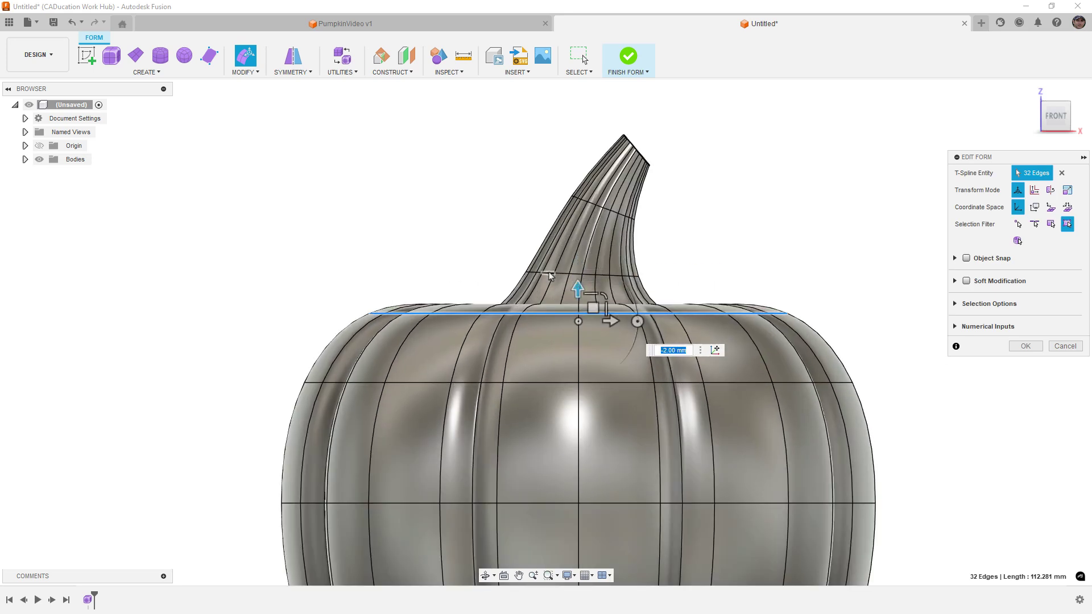
{"action": "scroll", "coordinate": [668, 244], "scroll_direction": "down", "scroll_amount": 3}
{"action": "middle_click_drag", "start_coordinate": [676, 229], "coordinate": [692, 239], "text": "shift"}
{"action": "scroll", "coordinate": [727, 248], "scroll_direction": "down", "scroll_amount": 3}
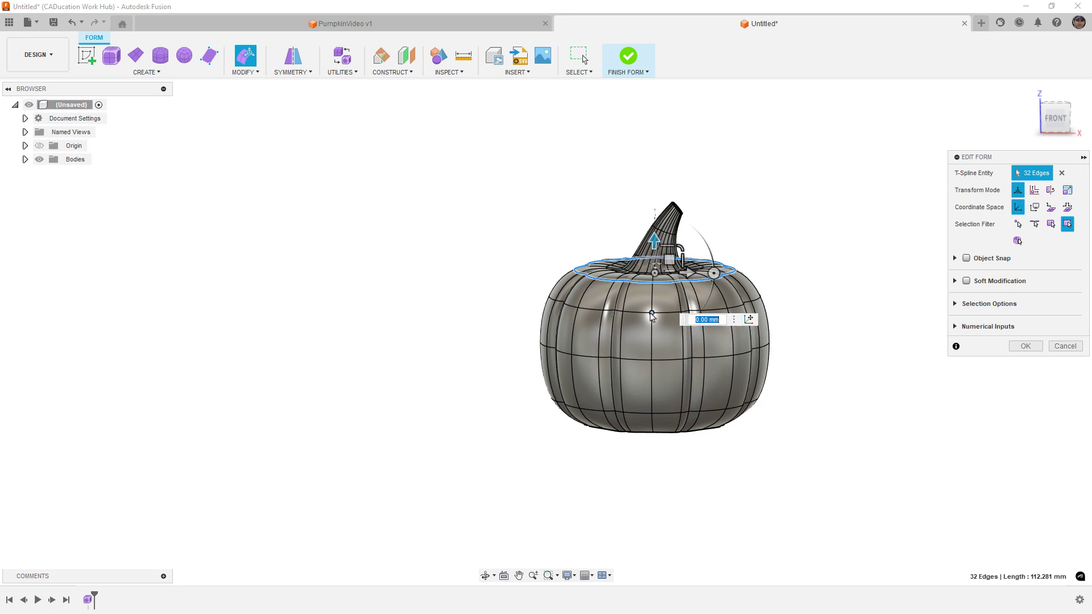
{"action": "left_click", "coordinate": [652, 342]}
{"action": "left_click", "coordinate": [653, 380], "text": "shift"}
{"action": "left_click", "coordinate": [654, 380], "text": "shift"}
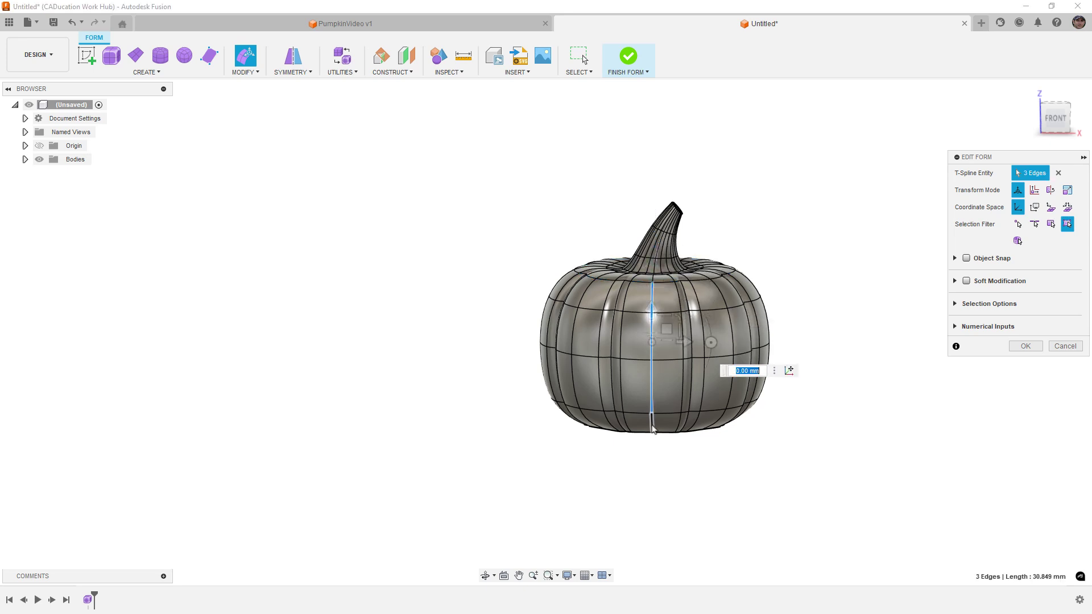
{"action": "left_click", "coordinate": [653, 422], "text": "shift"}
{"action": "middle_click_drag", "start_coordinate": [653, 422], "coordinate": [705, 371], "text": "shift"}
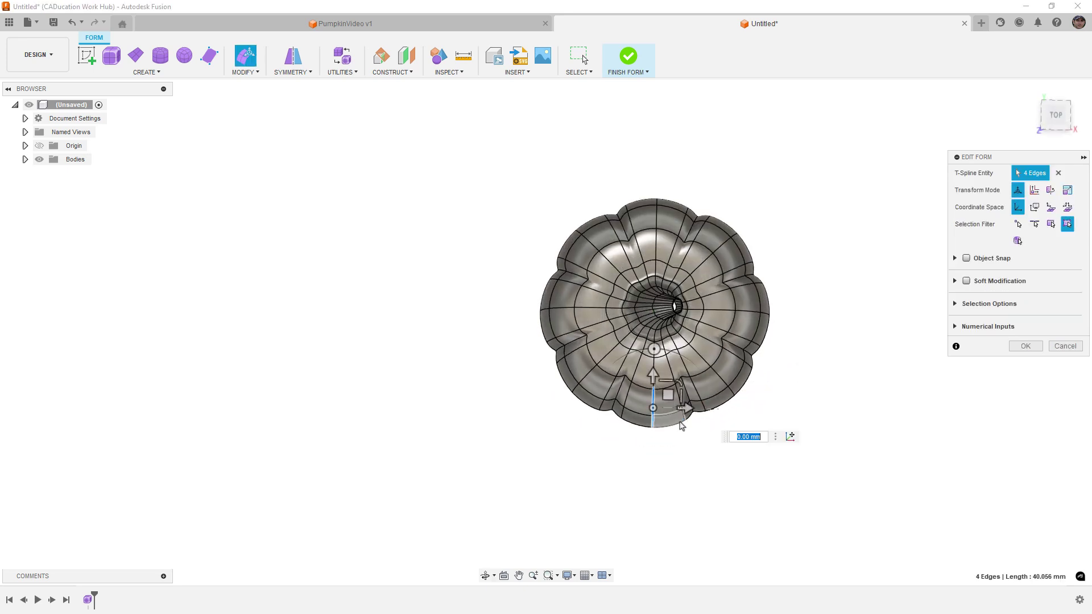
{"action": "scroll", "coordinate": [670, 399], "scroll_direction": "up", "scroll_amount": 2}
{"action": "left_click_drag", "start_coordinate": [664, 393], "coordinate": [672, 400]}
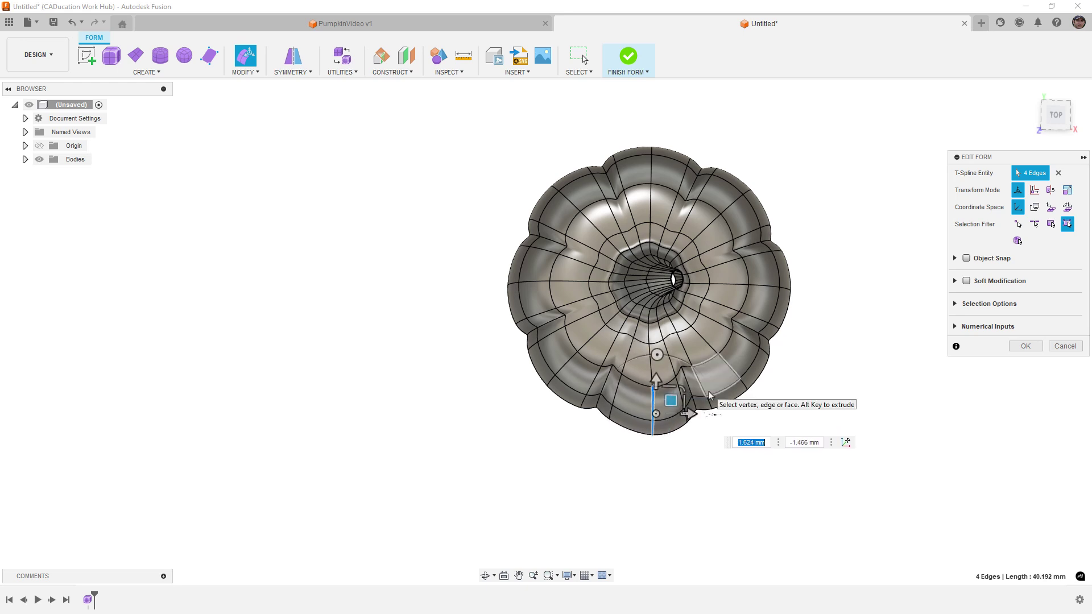
{"action": "key", "text": "ctrl+z"}
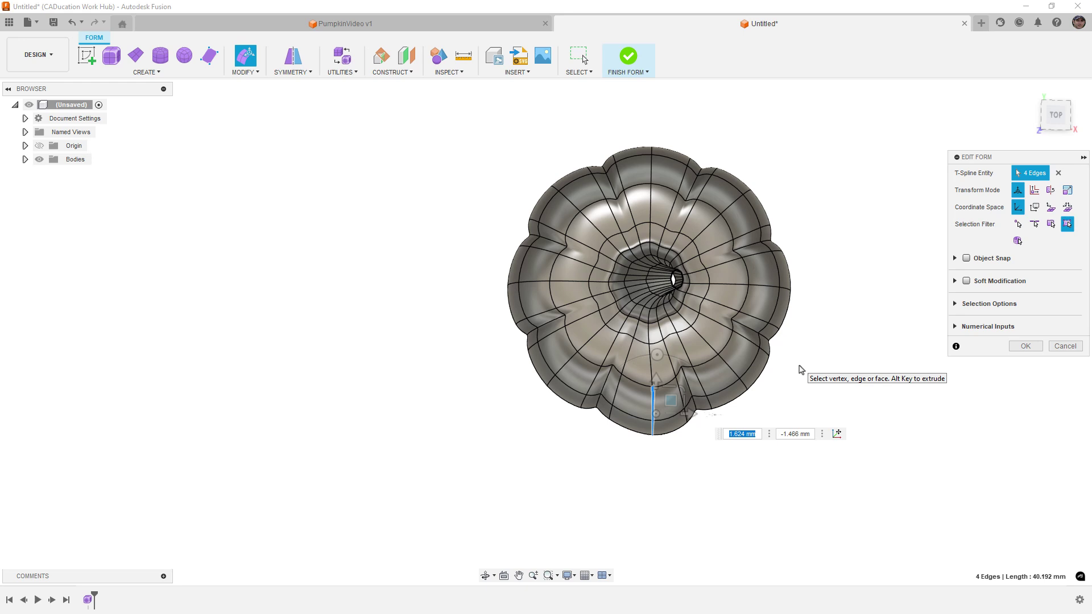
{"action": "middle_click_drag", "start_coordinate": [804, 385], "coordinate": [791, 228], "text": "shift"}
{"action": "scroll", "coordinate": [669, 266], "scroll_direction": "up", "scroll_amount": 2}
Accept the edge edits, check the underside and bottom rim edges, and return to the front view
{"action": "left_click", "coordinate": [1015, 347]}
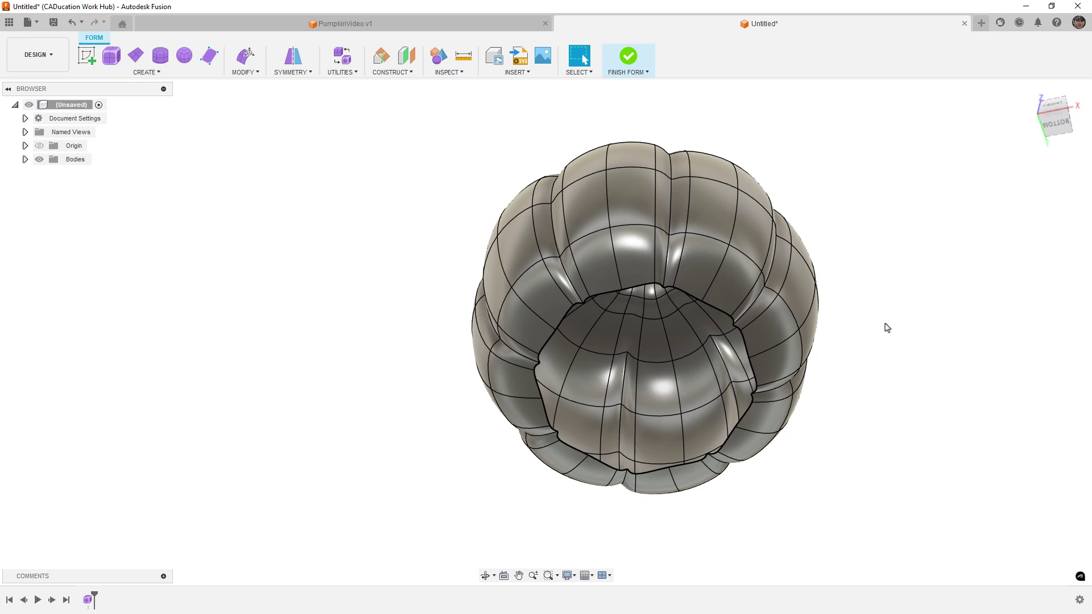
{"action": "left_click", "coordinate": [667, 254]}
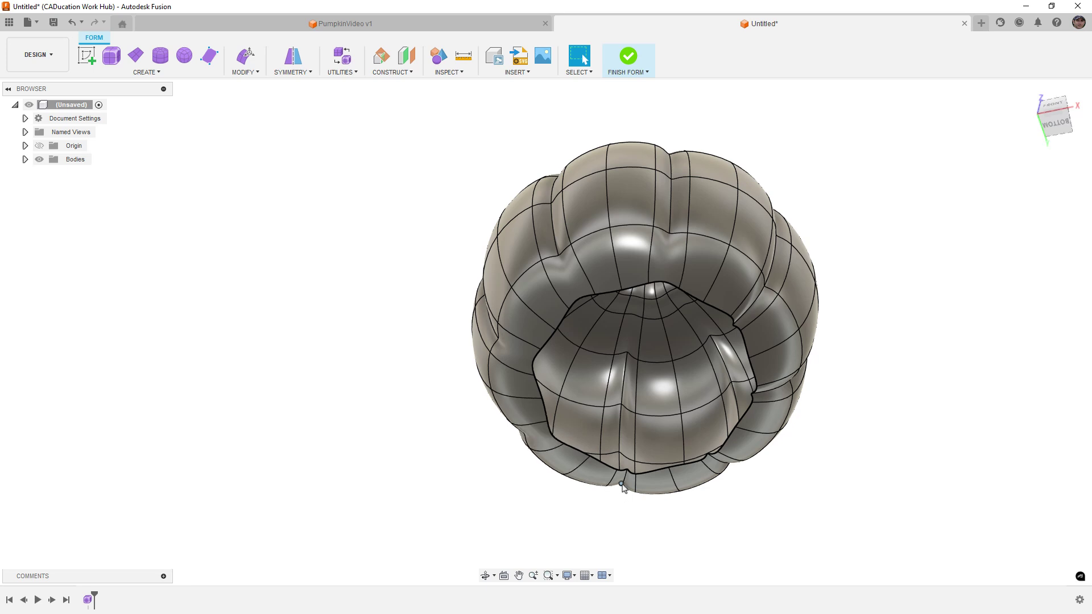
{"action": "left_click", "coordinate": [722, 466]}
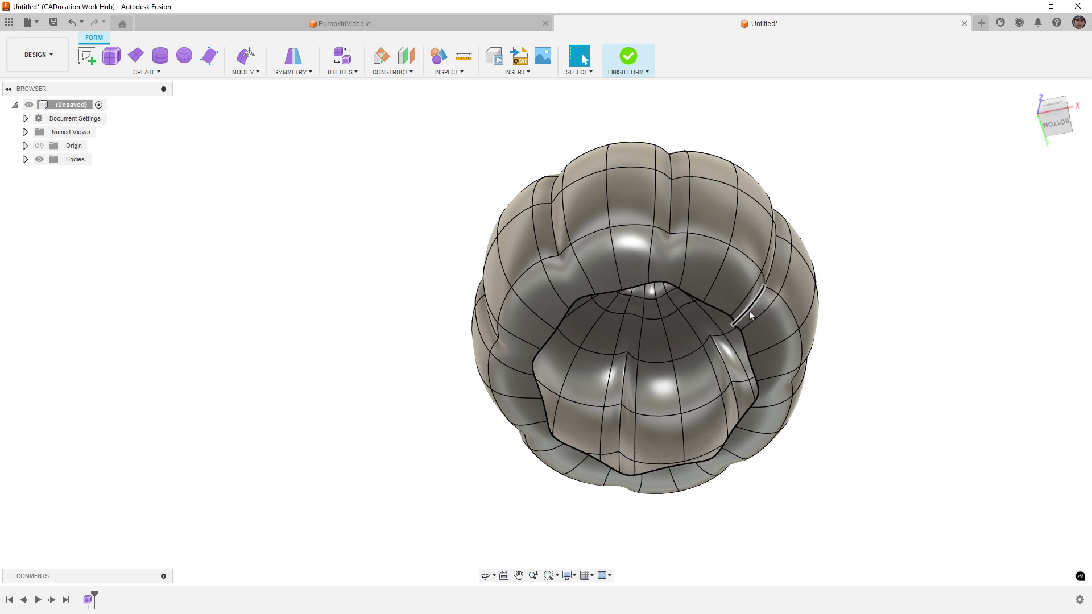
{"action": "middle_click_drag", "start_coordinate": [749, 309], "coordinate": [816, 420], "text": "shift"}
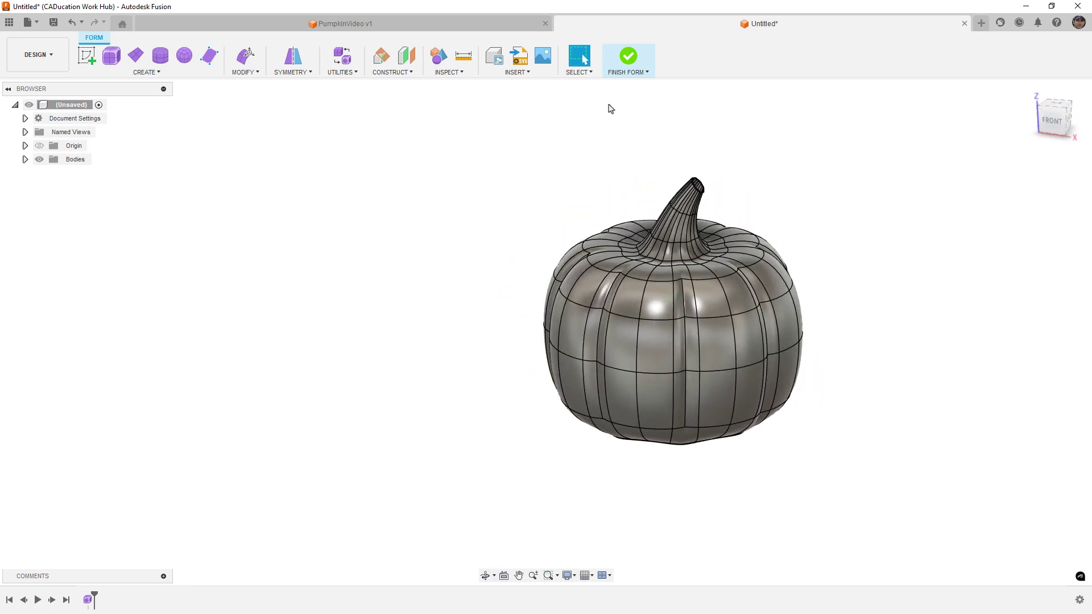
Finish the T-spline form and cap the open stem tip with a patch surface
{"action": "left_click", "coordinate": [627, 56]}
{"action": "left_click", "coordinate": [143, 37]}
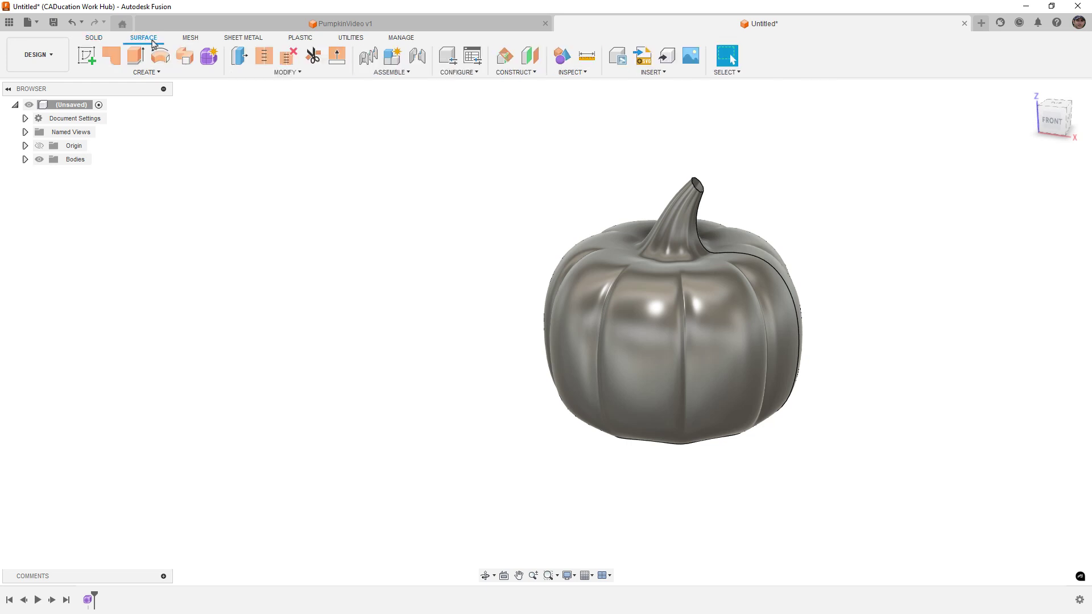
{"action": "left_click", "coordinate": [112, 55]}
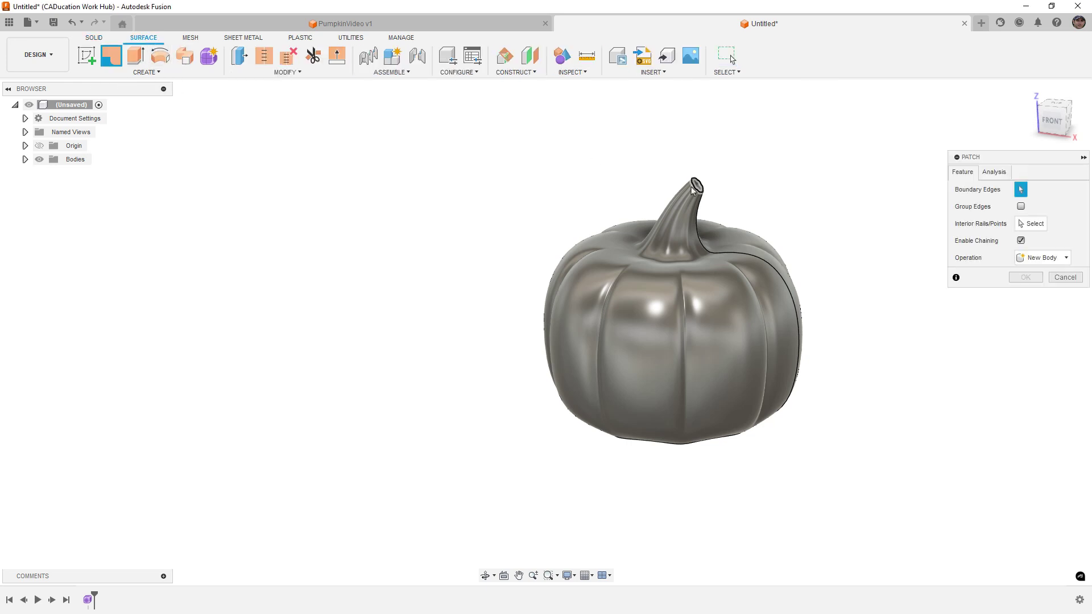
{"action": "left_click", "coordinate": [695, 181]}
{"action": "right_click", "coordinate": [792, 223]}
{"action": "left_click", "coordinate": [833, 221]}
Close the pumpkin's bottom opening with a second patch
{"action": "right_click", "coordinate": [828, 224]}
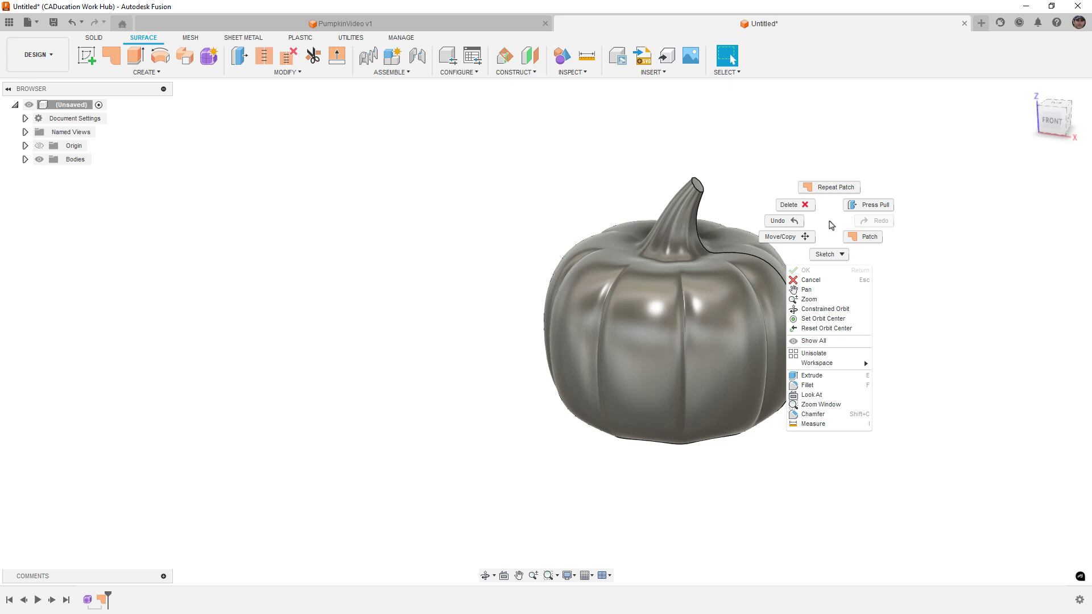
{"action": "left_click", "coordinate": [831, 196]}
{"action": "middle_click_drag", "start_coordinate": [832, 196], "coordinate": [819, 142], "text": "shift"}
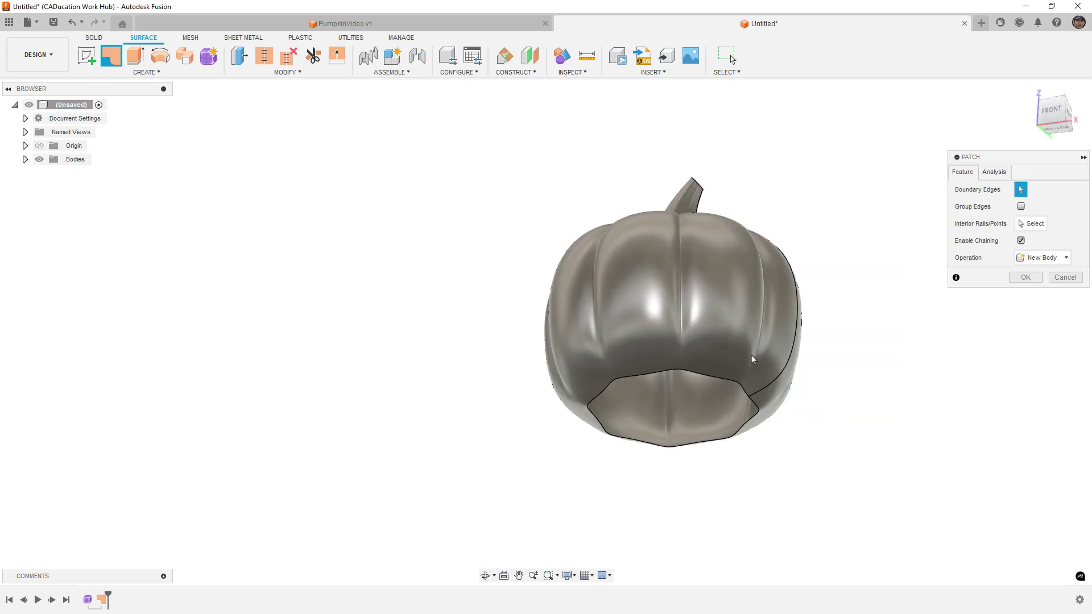
{"action": "left_click", "coordinate": [596, 418]}
{"action": "right_click", "coordinate": [890, 397]}
{"action": "left_click", "coordinate": [907, 380]}
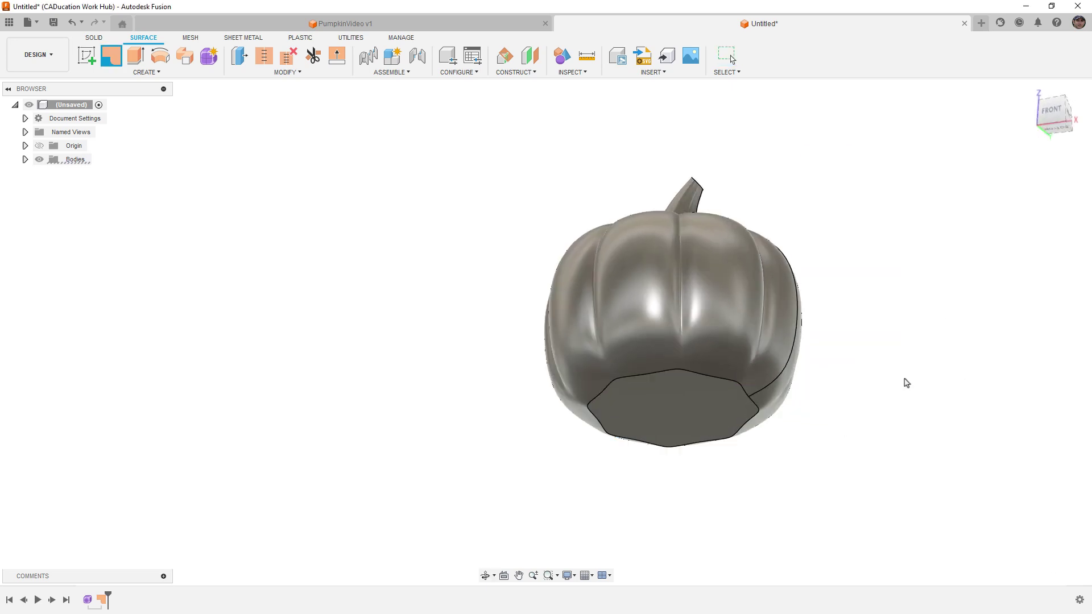
Stitch the pumpkin surface and both patches at 0.10 mm tolerance, then view the flat bottom
{"action": "left_click", "coordinate": [260, 63]}
{"action": "left_click", "coordinate": [595, 302]}
{"action": "left_click", "coordinate": [660, 387]}
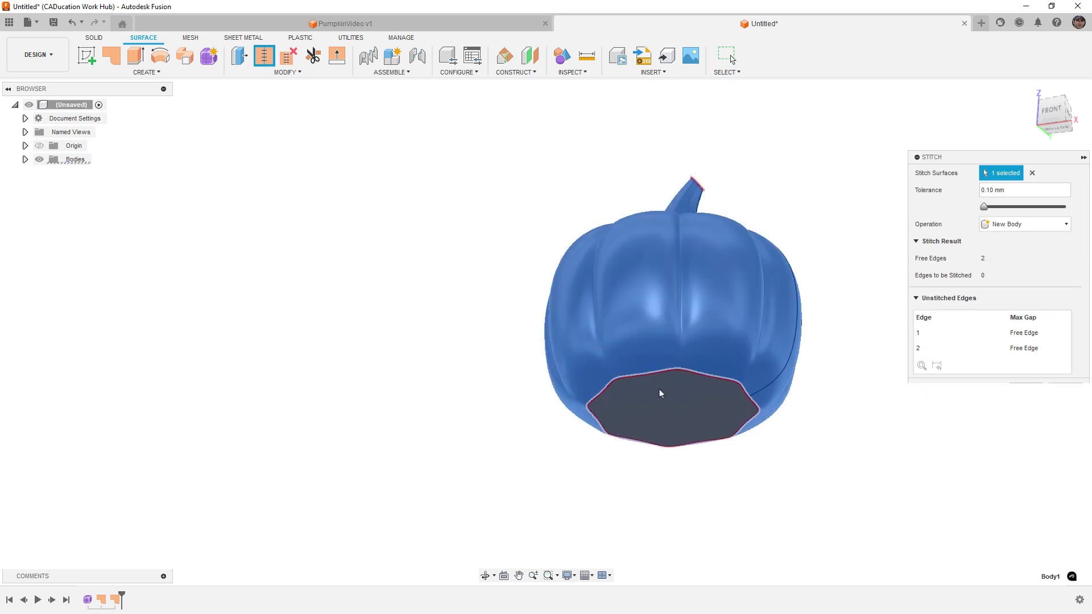
{"action": "middle_click_drag", "start_coordinate": [660, 387], "coordinate": [694, 292], "text": "shift"}
{"action": "scroll", "coordinate": [691, 193], "scroll_direction": "up", "scroll_amount": 3}
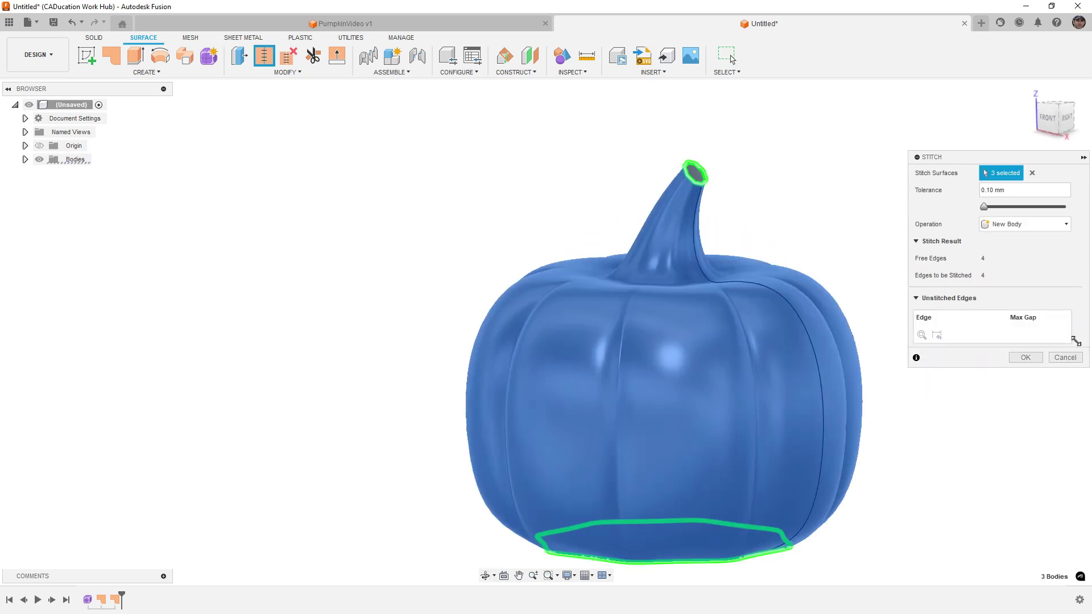
{"action": "left_click", "coordinate": [1025, 359]}
{"action": "scroll", "coordinate": [562, 263], "scroll_direction": "down", "scroll_amount": 3}
{"action": "middle_click_drag", "start_coordinate": [609, 361], "coordinate": [635, 325], "text": "shift"}
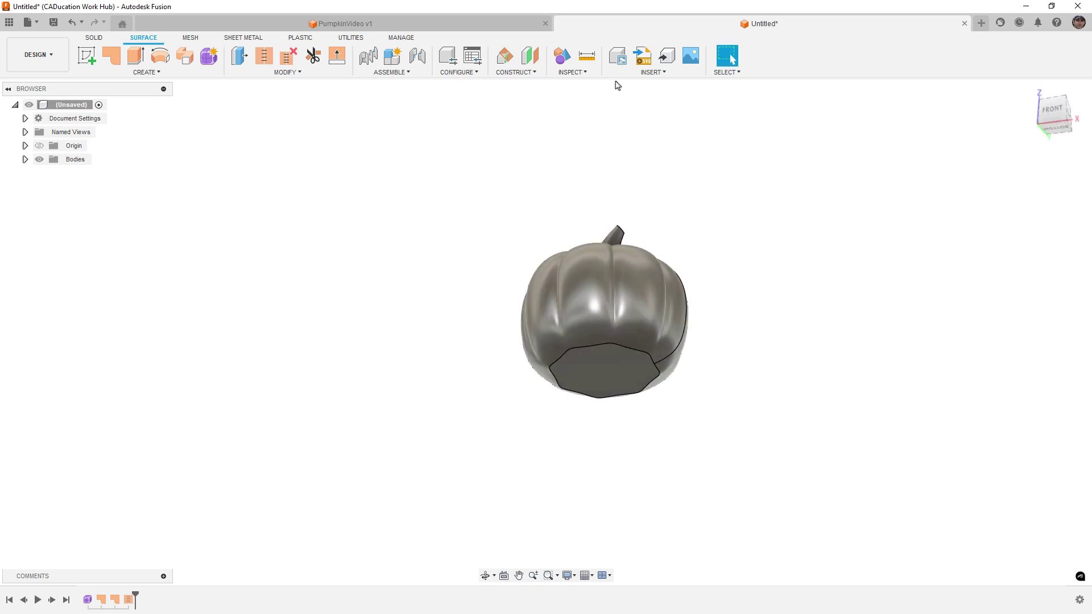
{"action": "left_click", "coordinate": [591, 72]}
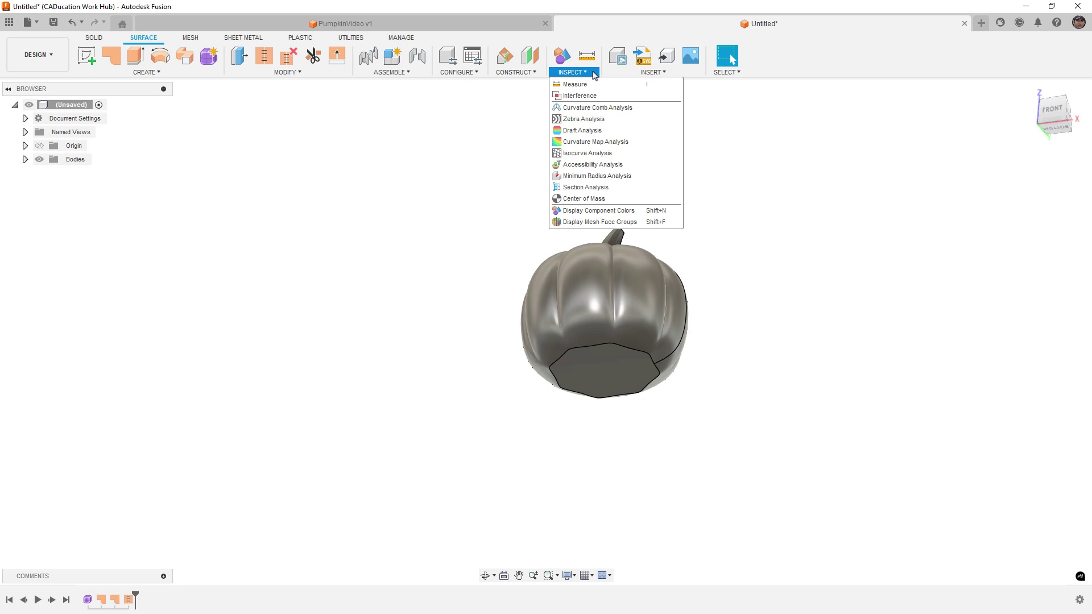
{"action": "left_click", "coordinate": [586, 187]}
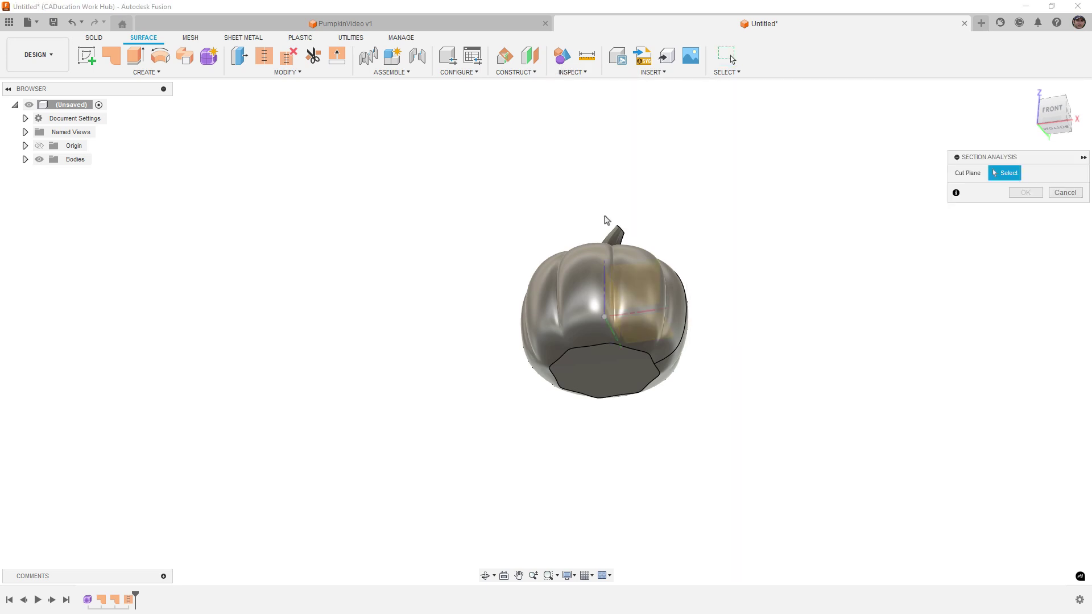
{"action": "left_click", "coordinate": [642, 274]}
{"action": "middle_click_drag", "start_coordinate": [724, 212], "coordinate": [572, 234], "text": "shift"}
{"action": "left_click", "coordinate": [1066, 294]}
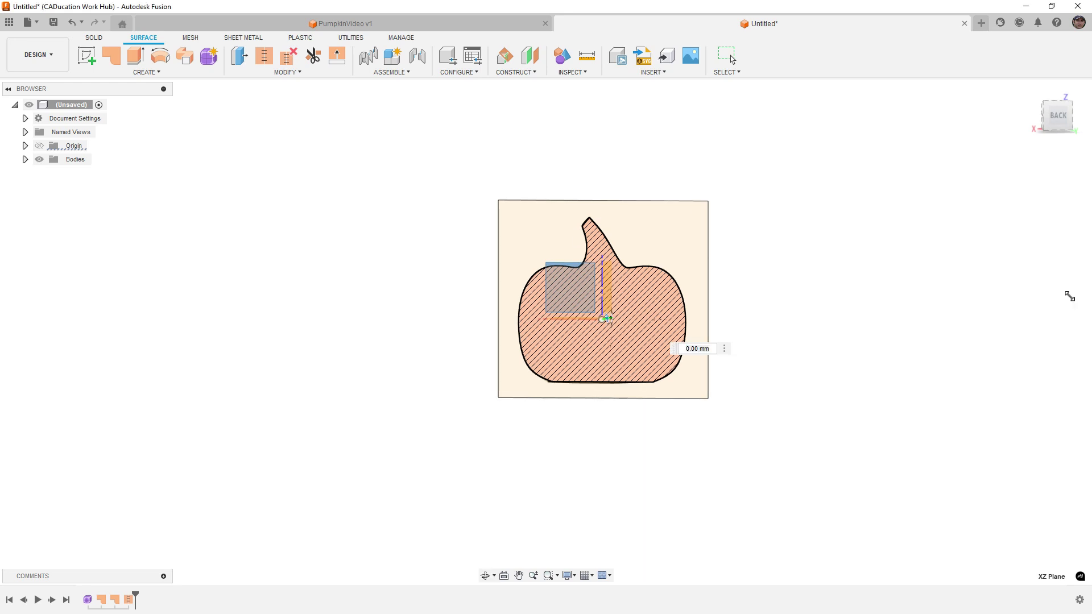
{"action": "mouse_move", "coordinate": [670, 302]}
{"action": "middle_mouse_down", "text": "shift"}
{"action": "mouse_move", "coordinate": [697, 310]}
{"action": "mouse_move", "coordinate": [712, 330]}
{"action": "middle_mouse_up", "text": "shift"}
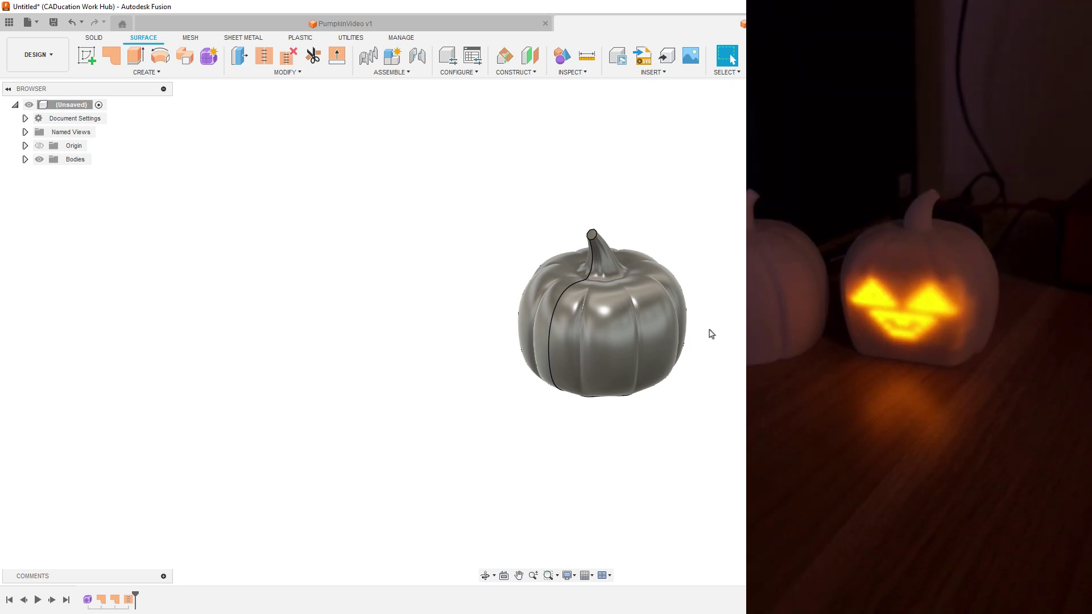
{"action": "middle_click_drag", "start_coordinate": [718, 366], "coordinate": [692, 371], "text": "shift"}
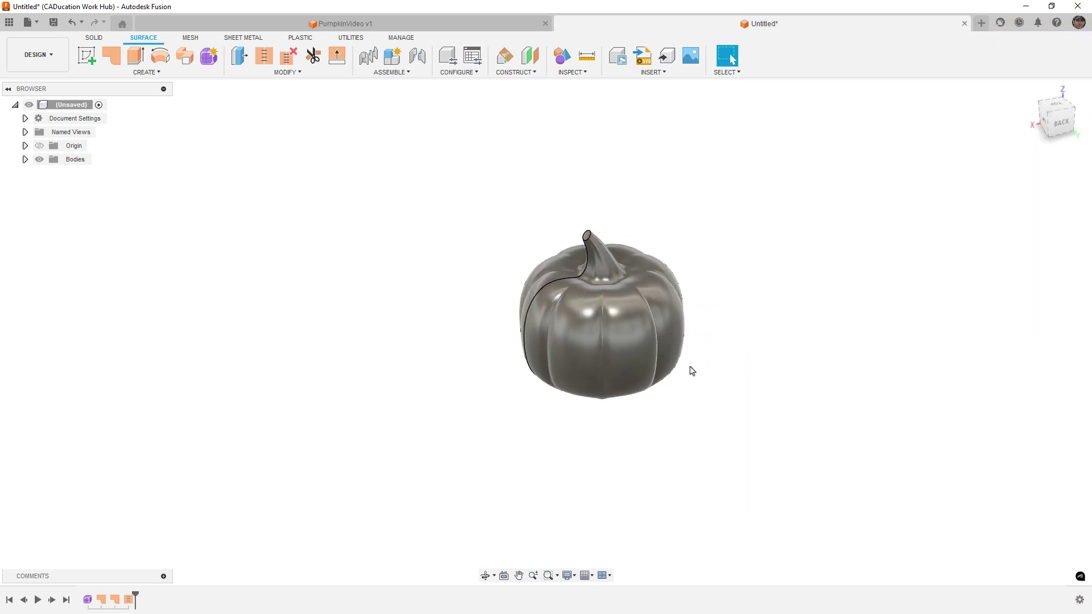